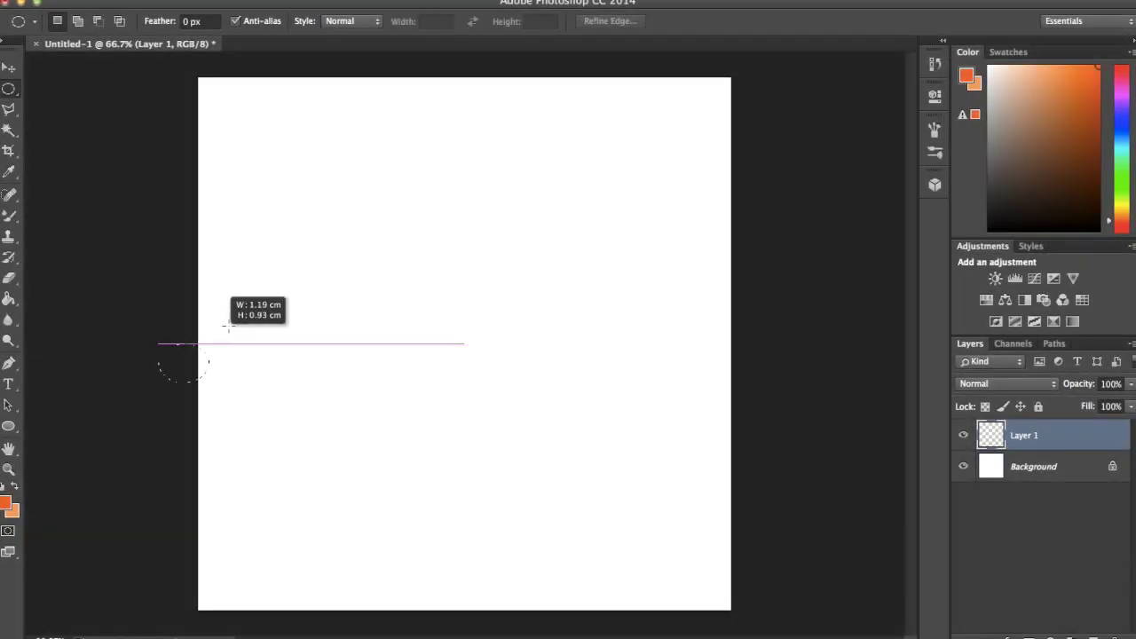
Set the foreground colour to dark orange #ff6e03 and the background to light orange #ffa563.
drag(161, 380, 251, 299)
click(247, 299)
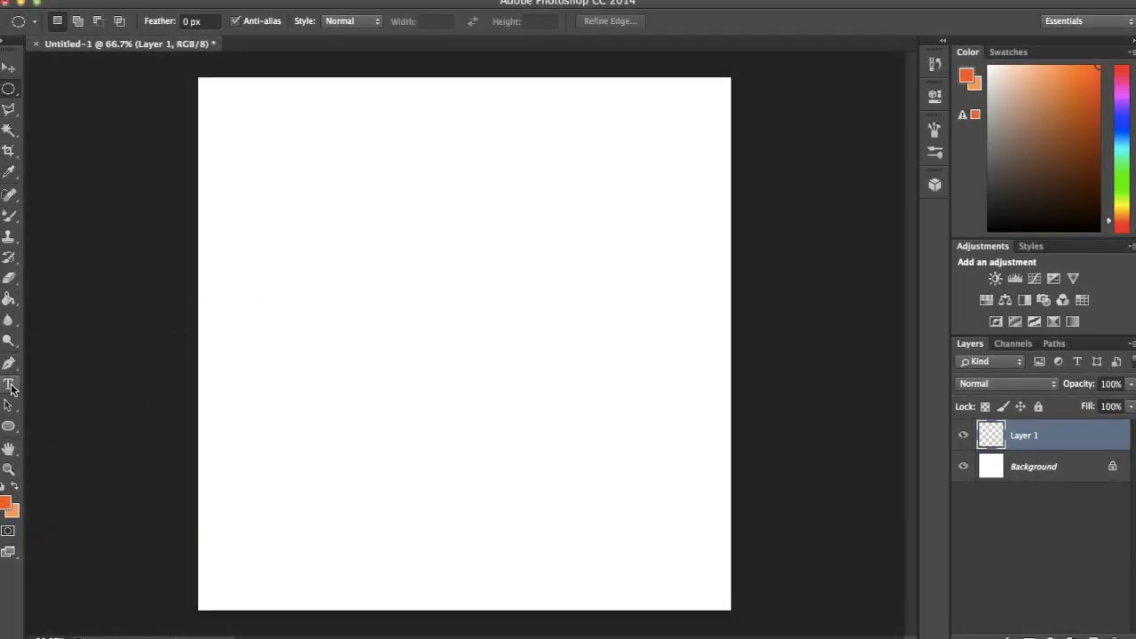
click(6, 507)
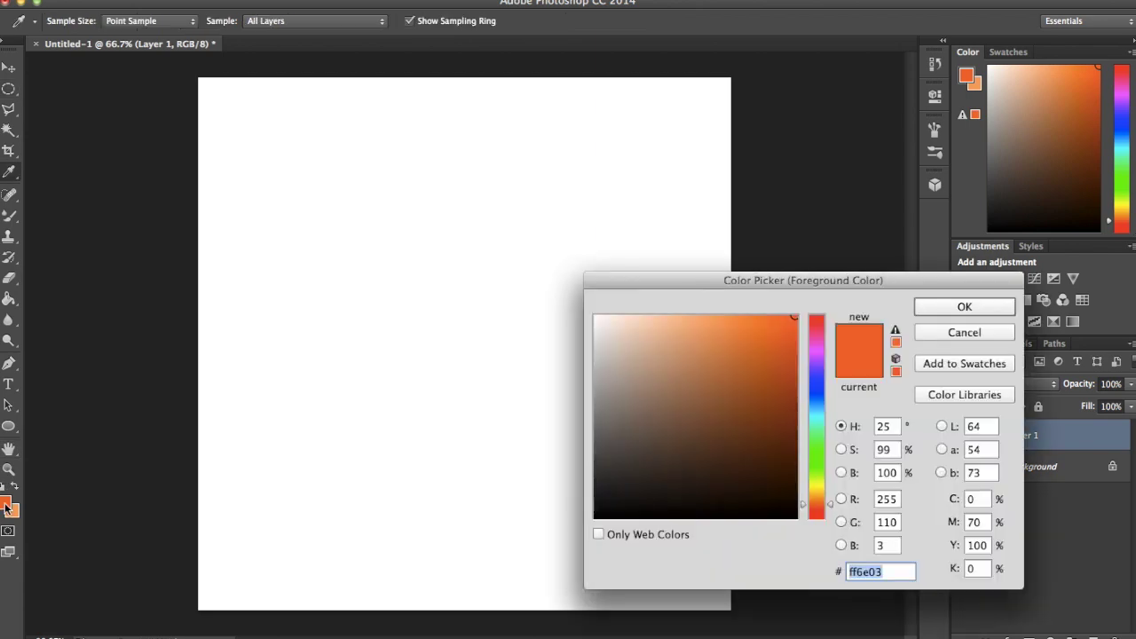
click(927, 302)
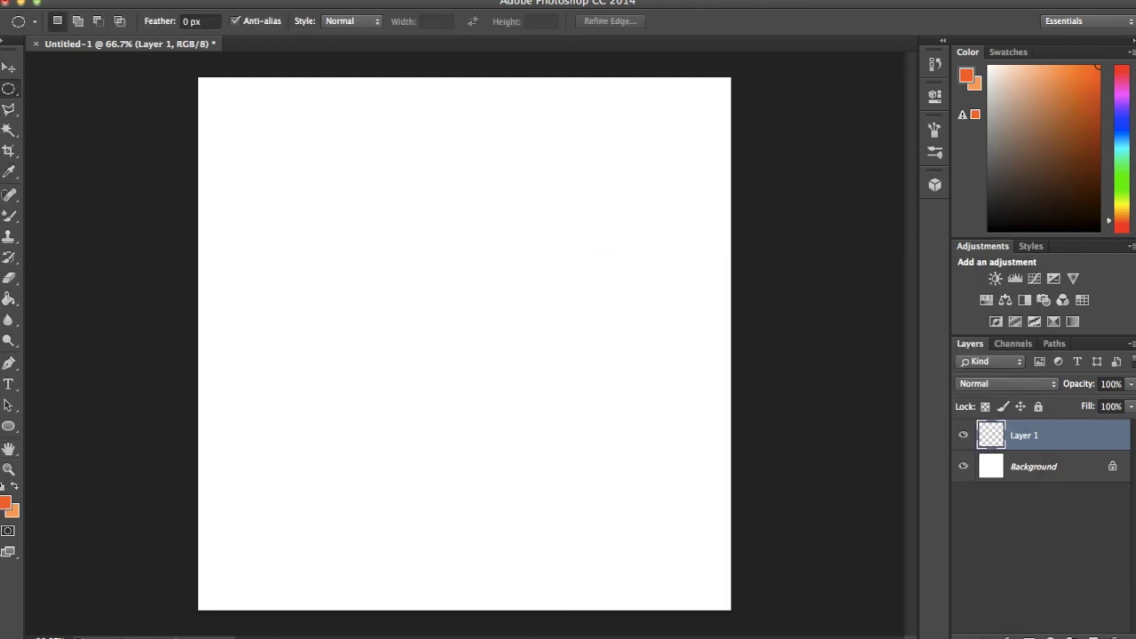
click(15, 513)
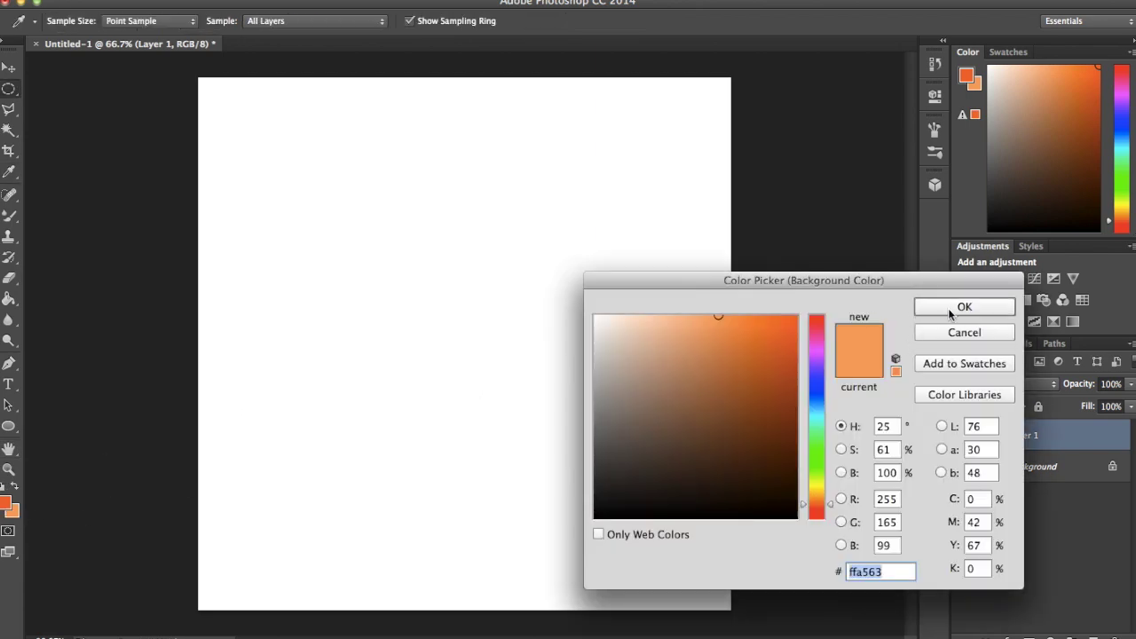
click(955, 309)
Fill Layer 1 with solid light orange #ffa563 using the Paint Bucket.
key(g)
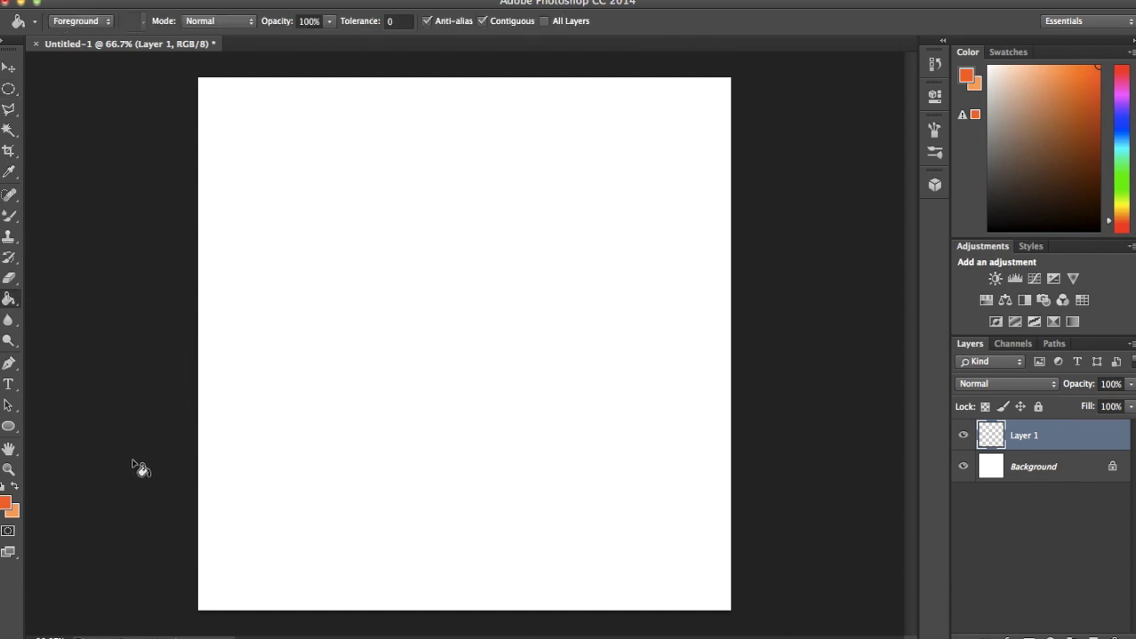
click(14, 487)
click(235, 382)
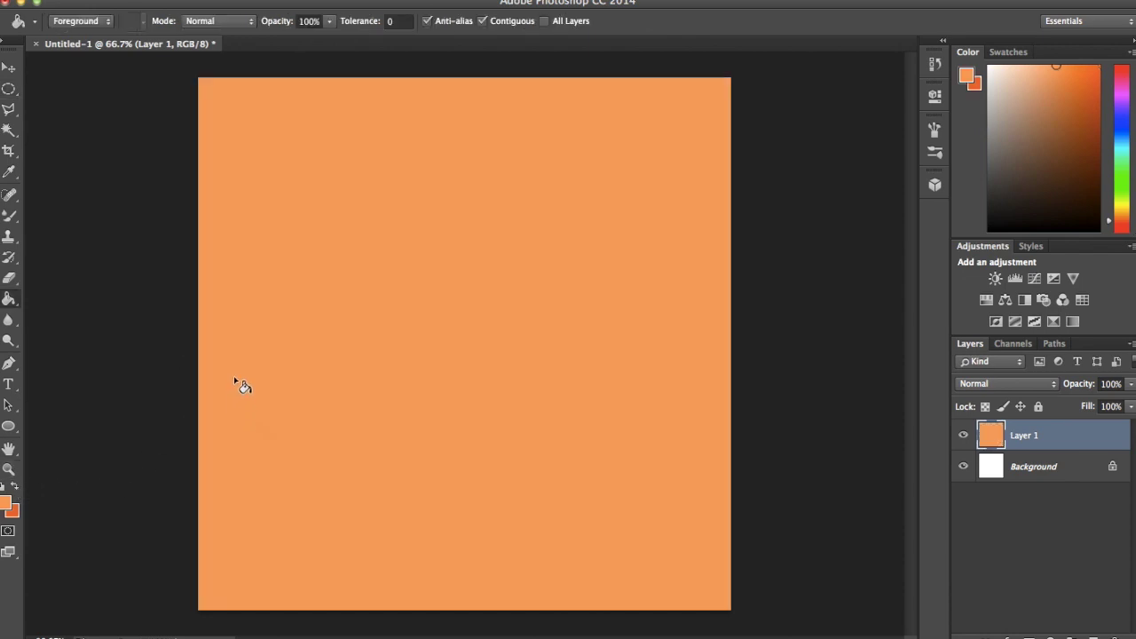
right_click(9, 299)
click(53, 296)
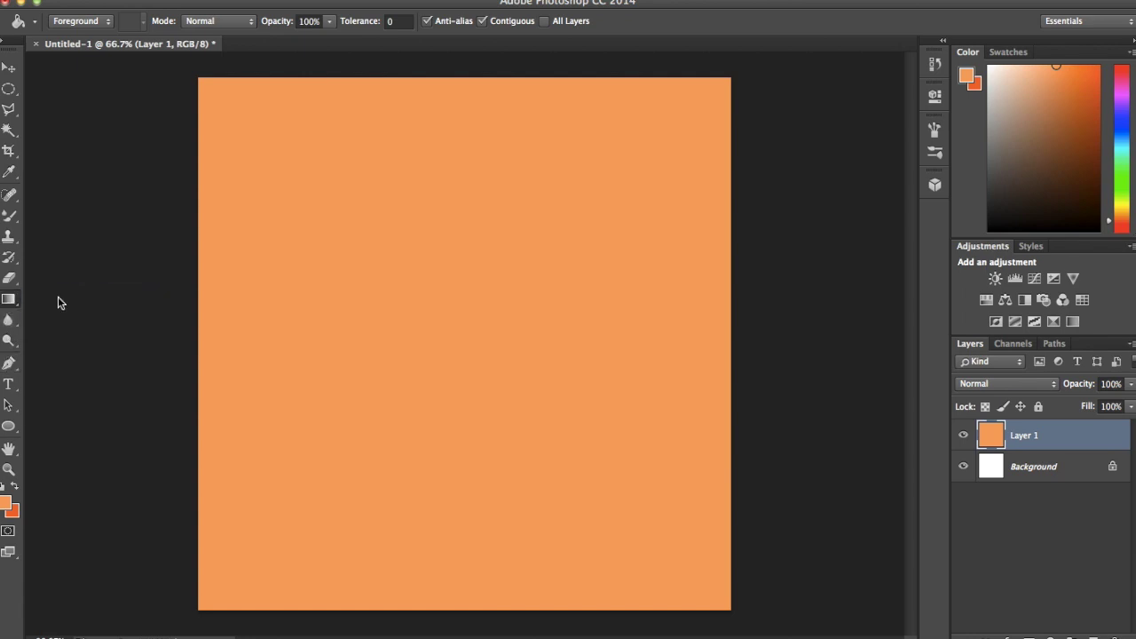
Drag a vertical gradient on Layer 1 from dark orange at the top to light orange at the bottom.
click(12, 486)
drag(445, 77, 448, 604)
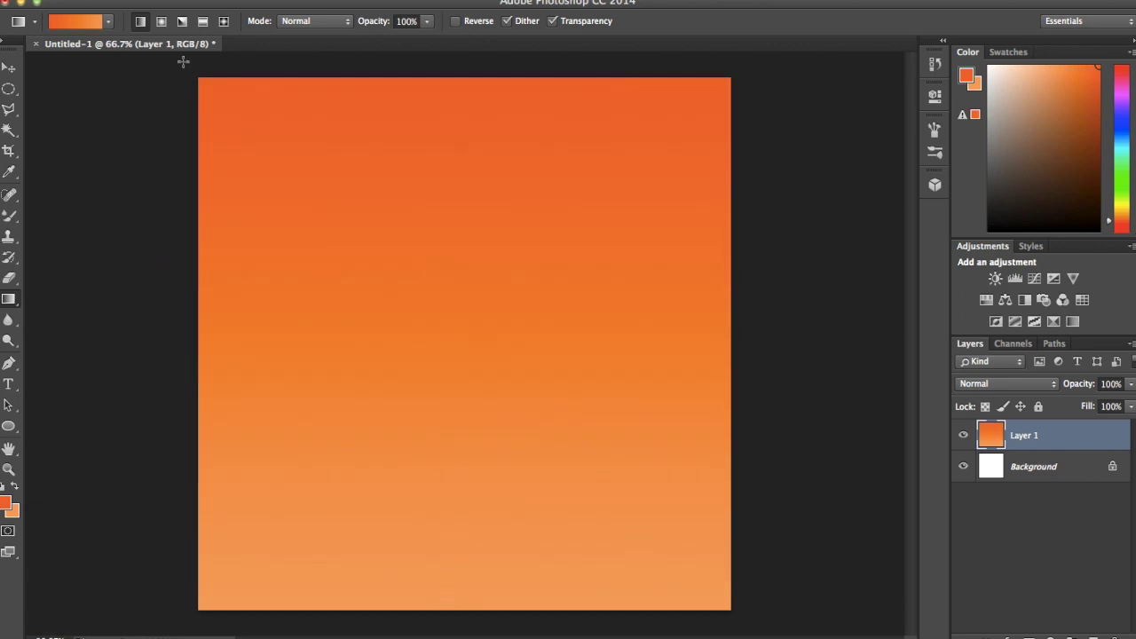
click(196, 0)
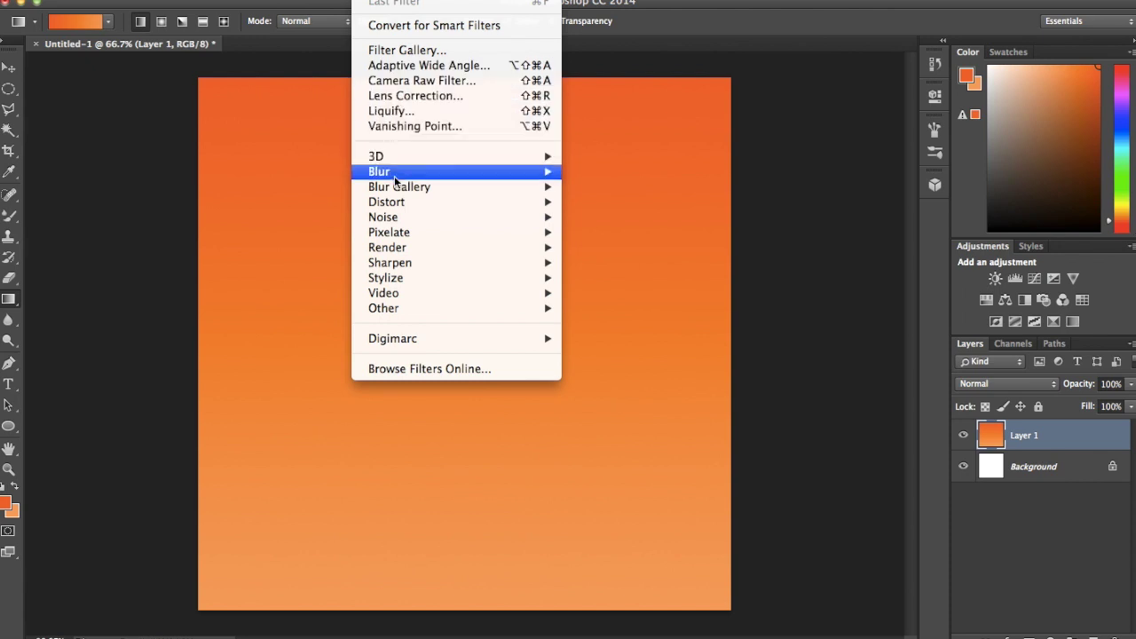
mouse_move(387, 202)
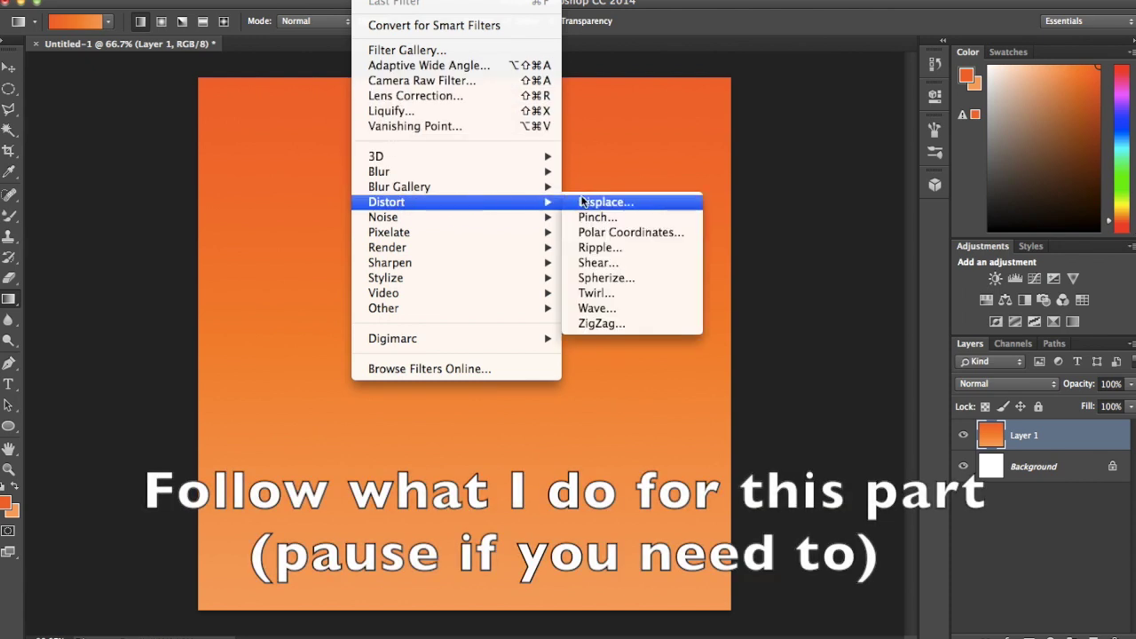
click(595, 308)
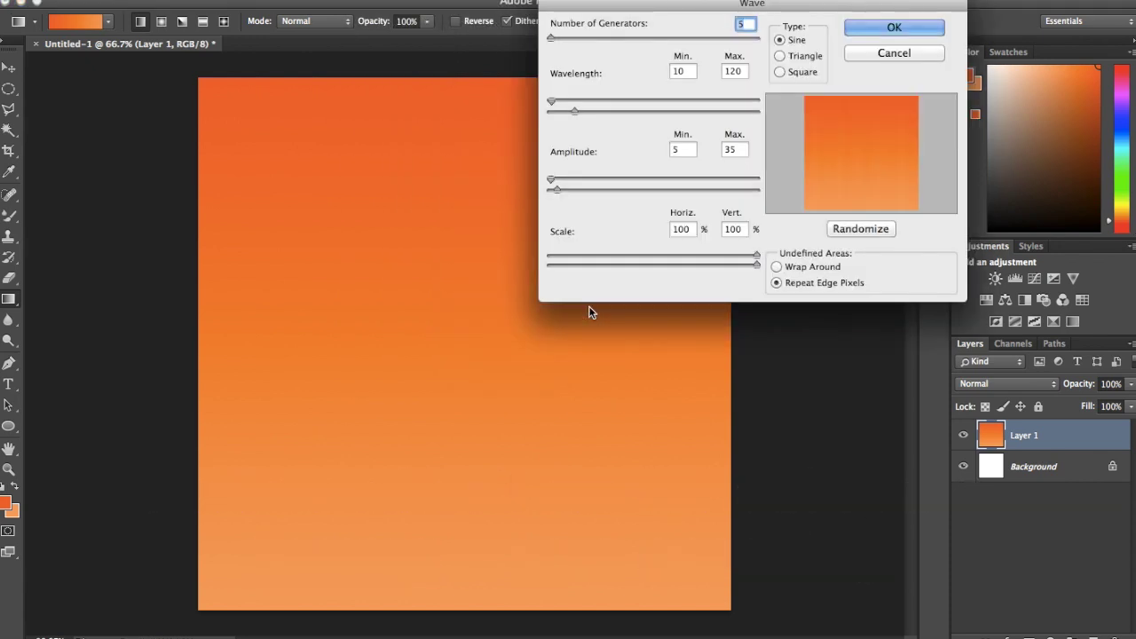
drag(557, 41, 647, 40)
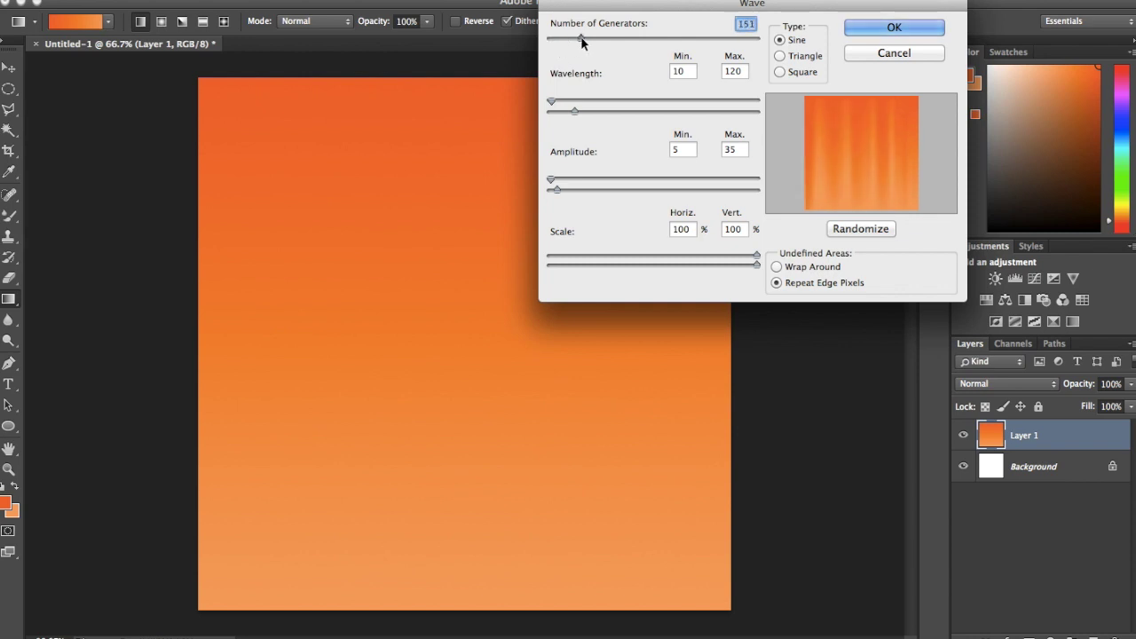
drag(625, 41, 603, 41)
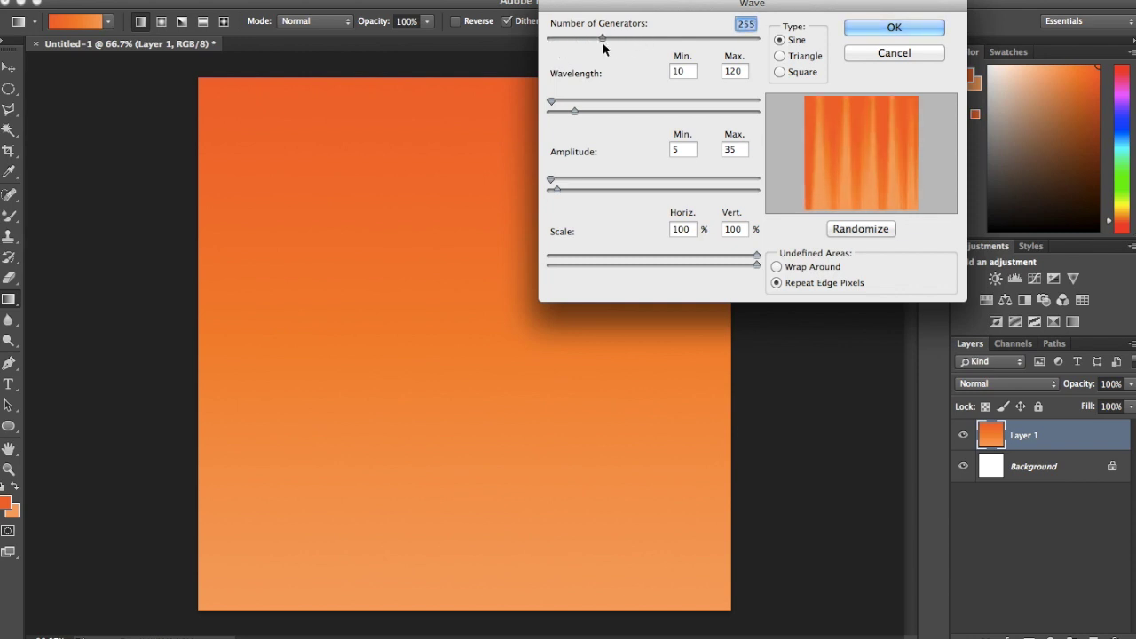
click(780, 56)
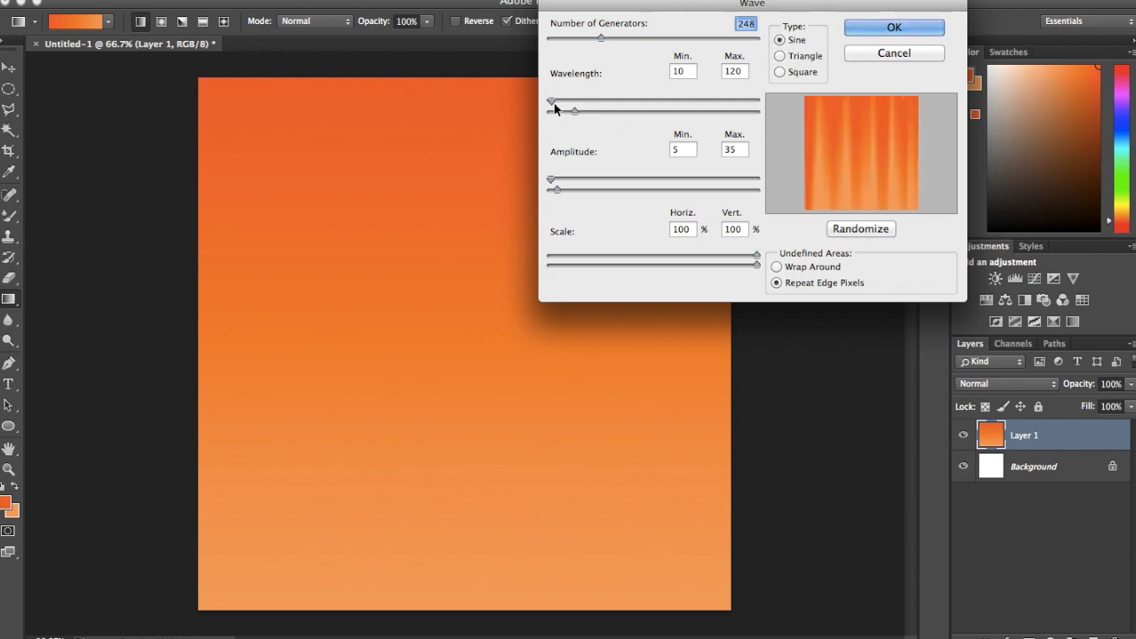
mouse_move(575, 111)
mouse_down()
mouse_move(644, 111)
mouse_move(524, 104)
mouse_move(600, 106)
mouse_move(553, 131)
mouse_up()
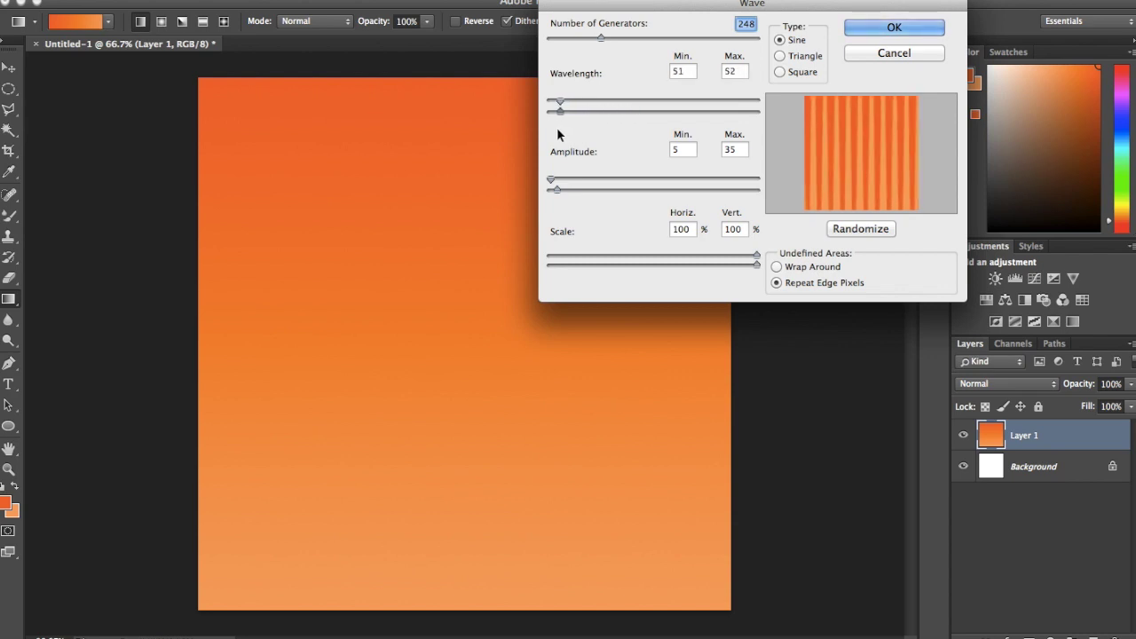
drag(552, 106, 555, 108)
key(Tab)
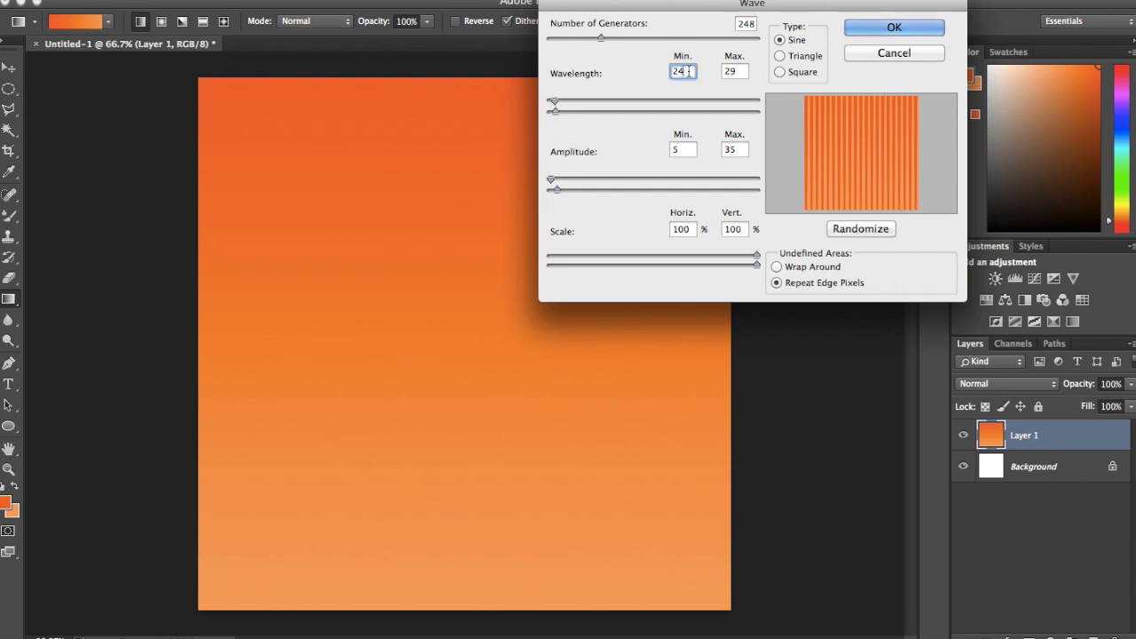
key(Return)
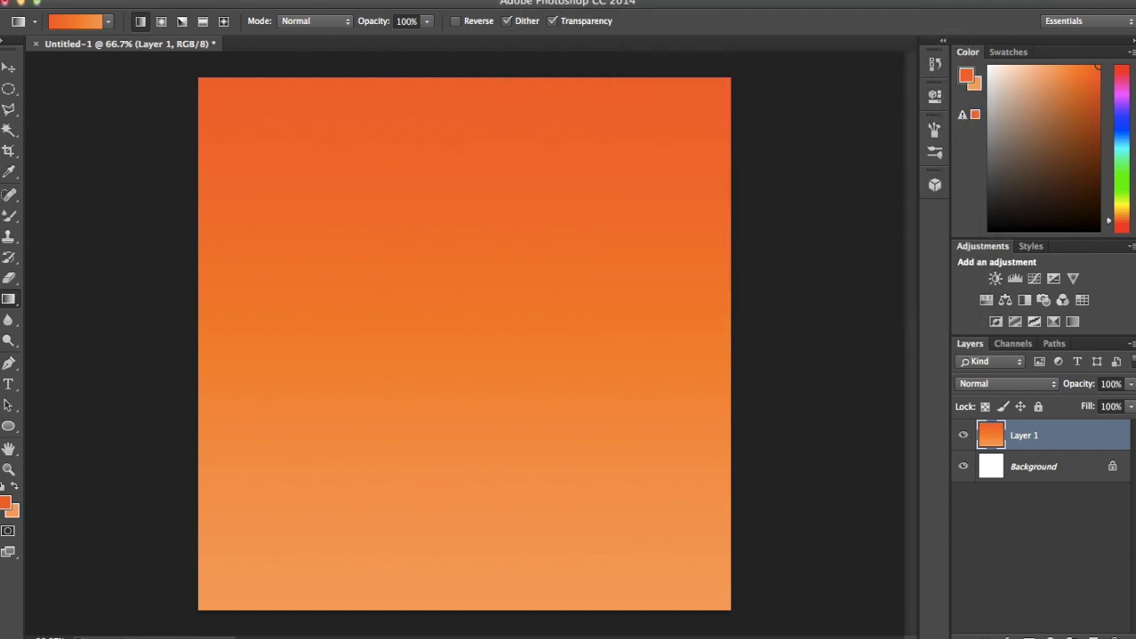
key(ctrl+z)
click(382, 0)
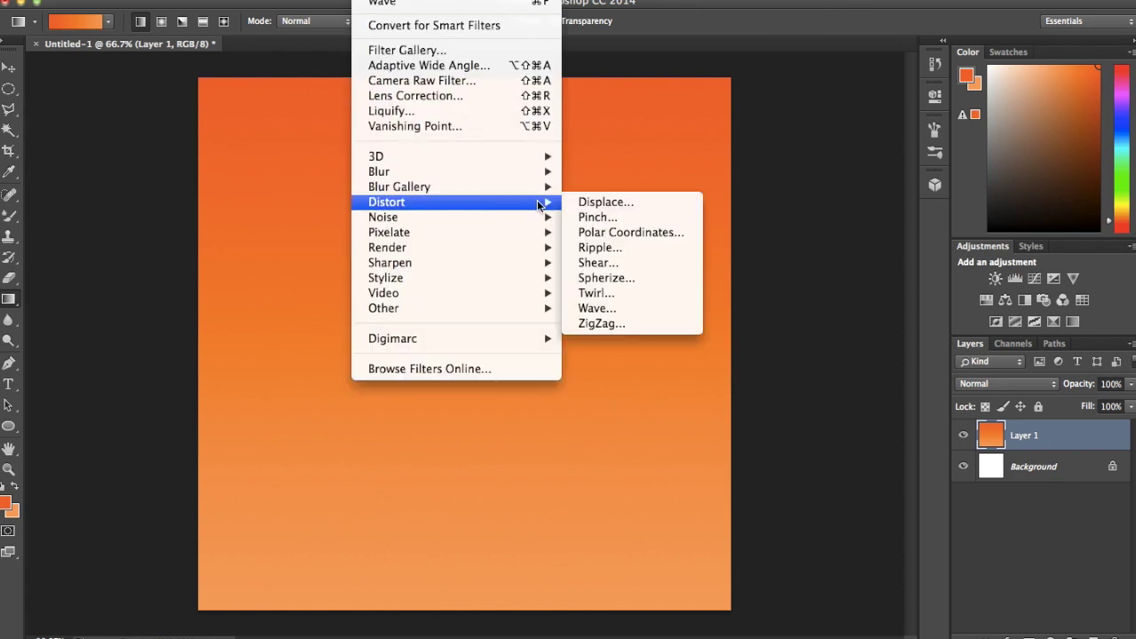
click(603, 308)
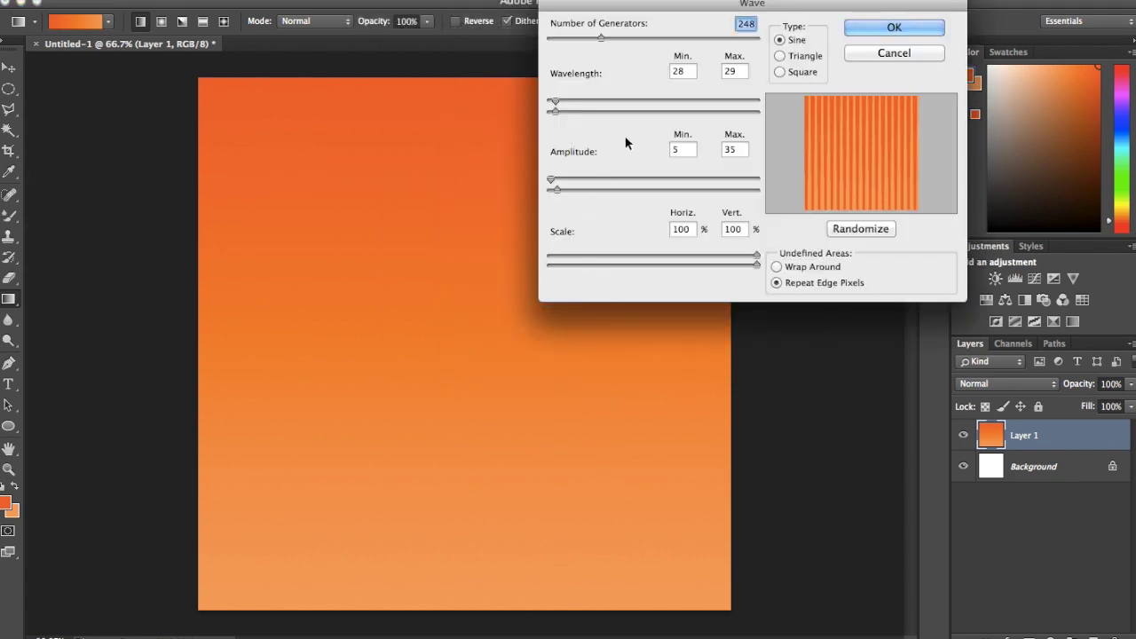
mouse_move(552, 184)
mouse_down()
mouse_move(744, 184)
mouse_move(704, 190)
mouse_up()
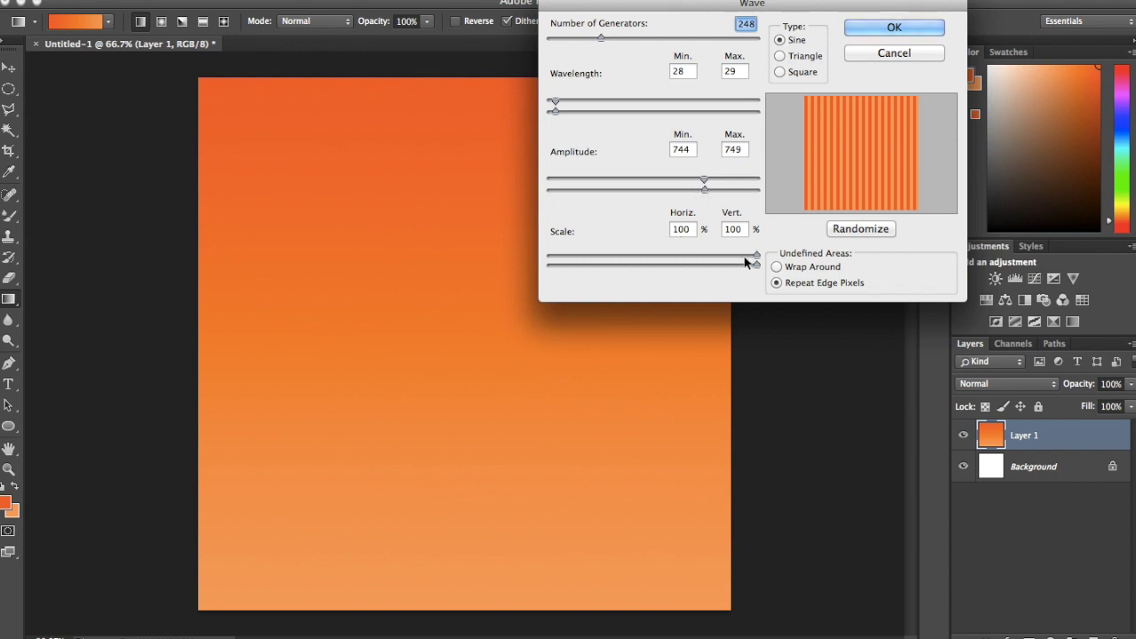
mouse_move(758, 255)
mouse_down()
mouse_move(634, 257)
mouse_move(793, 282)
mouse_up()
drag(727, 255, 779, 263)
click(782, 266)
click(789, 267)
click(788, 282)
click(878, 27)
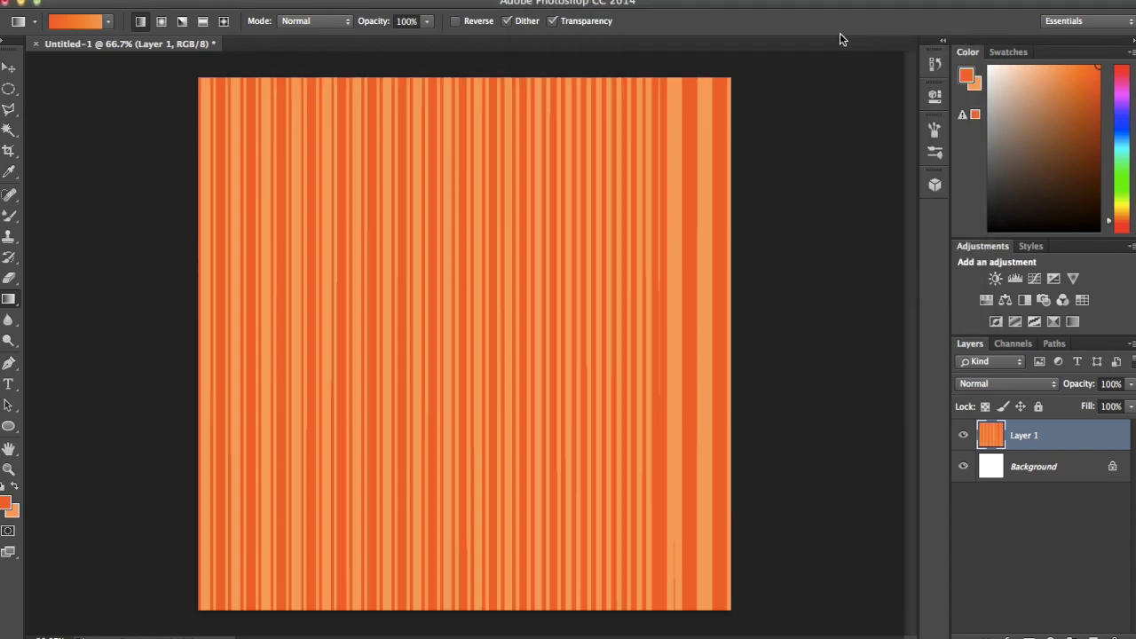
key(ctrl+z)
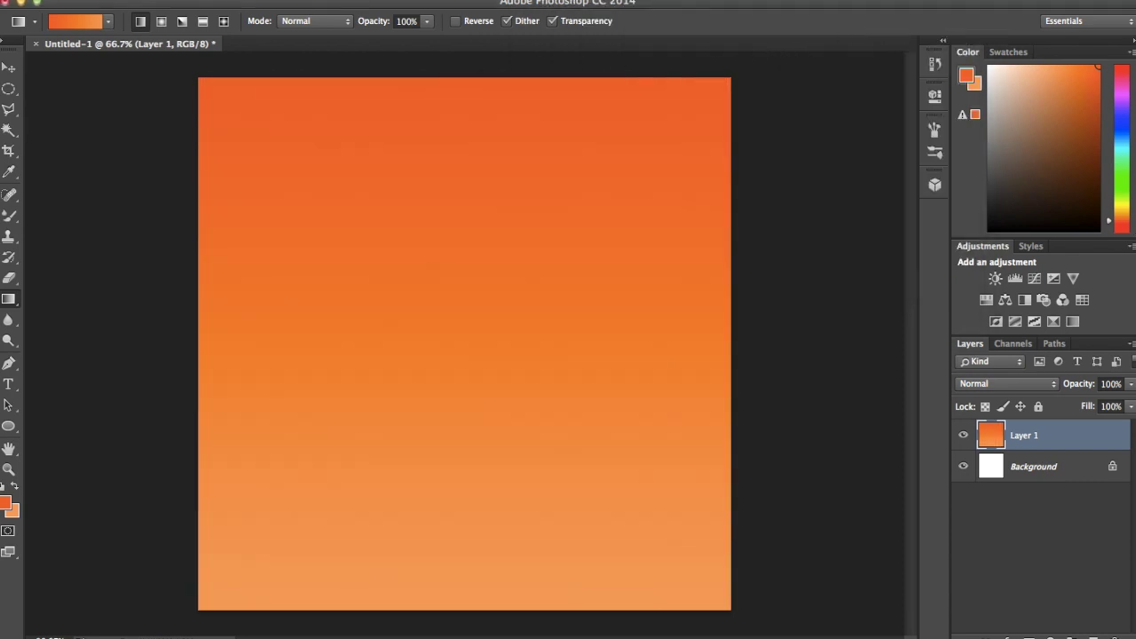
Apply a Square-type Wave filter with maximum amplitude 245 and fewer generators.
click(381, 0)
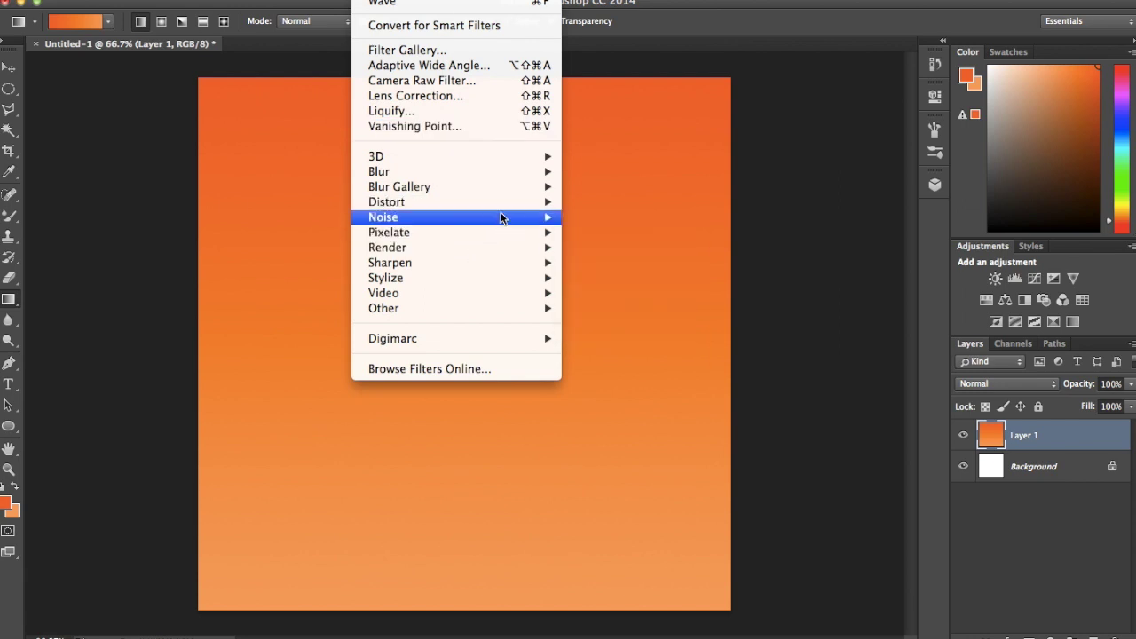
mouse_move(386, 201)
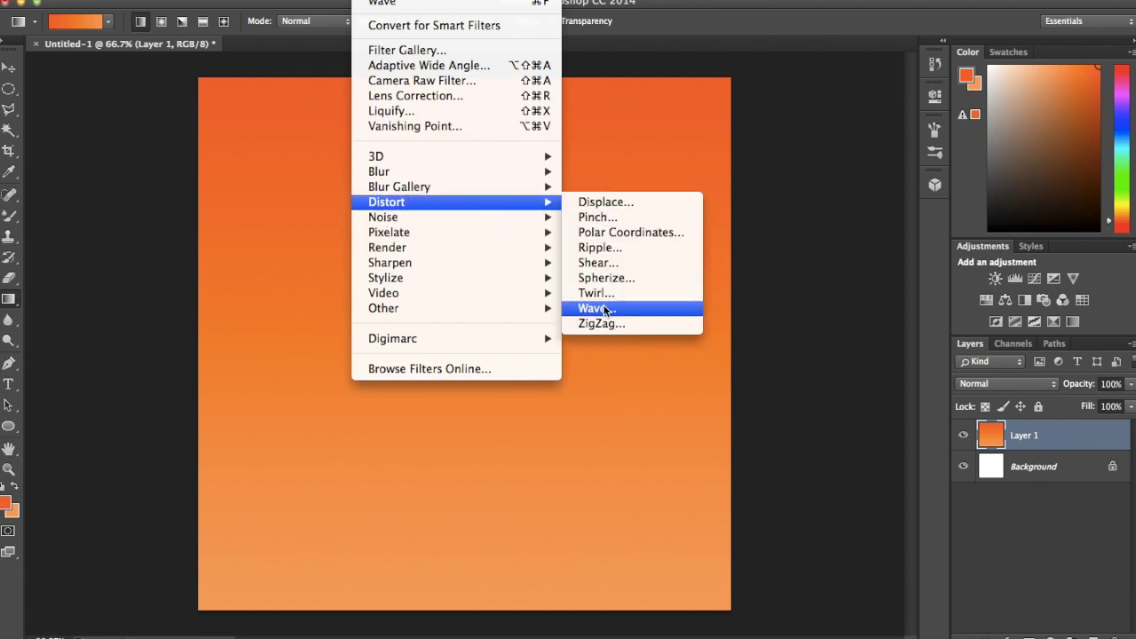
click(597, 308)
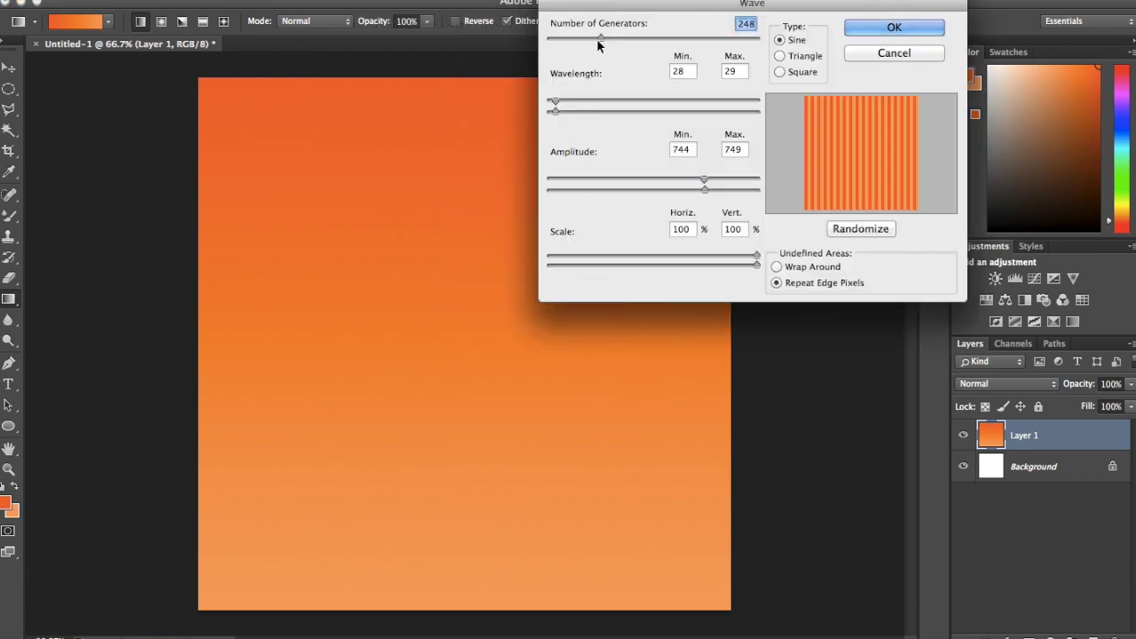
drag(600, 40, 595, 40)
drag(704, 179, 607, 179)
drag(703, 189, 603, 193)
double_click(733, 149)
text(24)
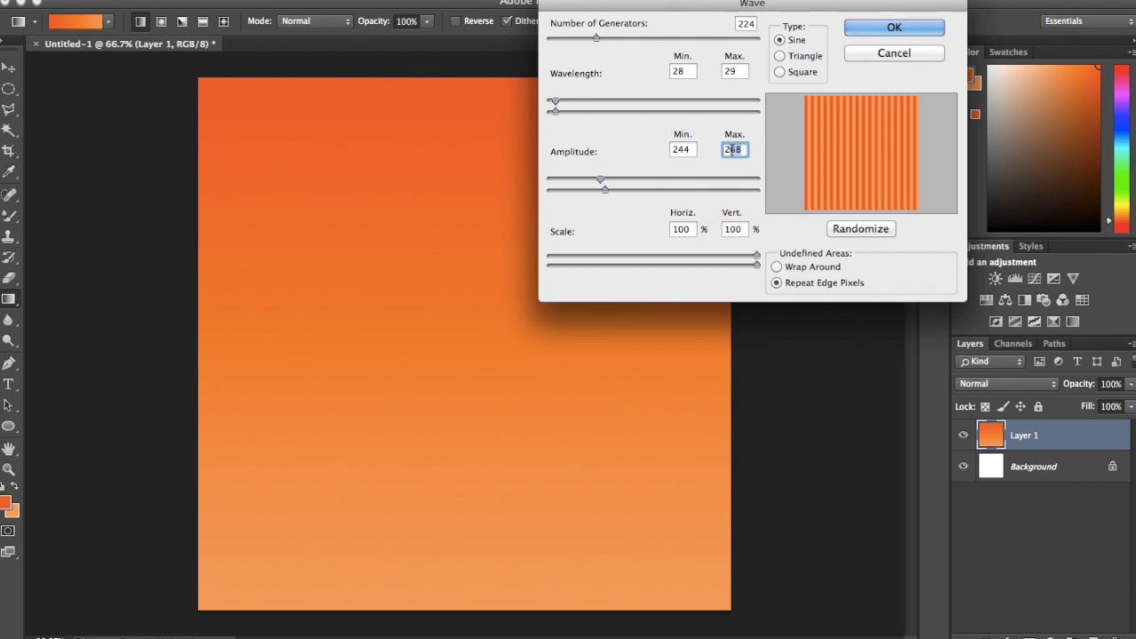
text(5)
click(799, 72)
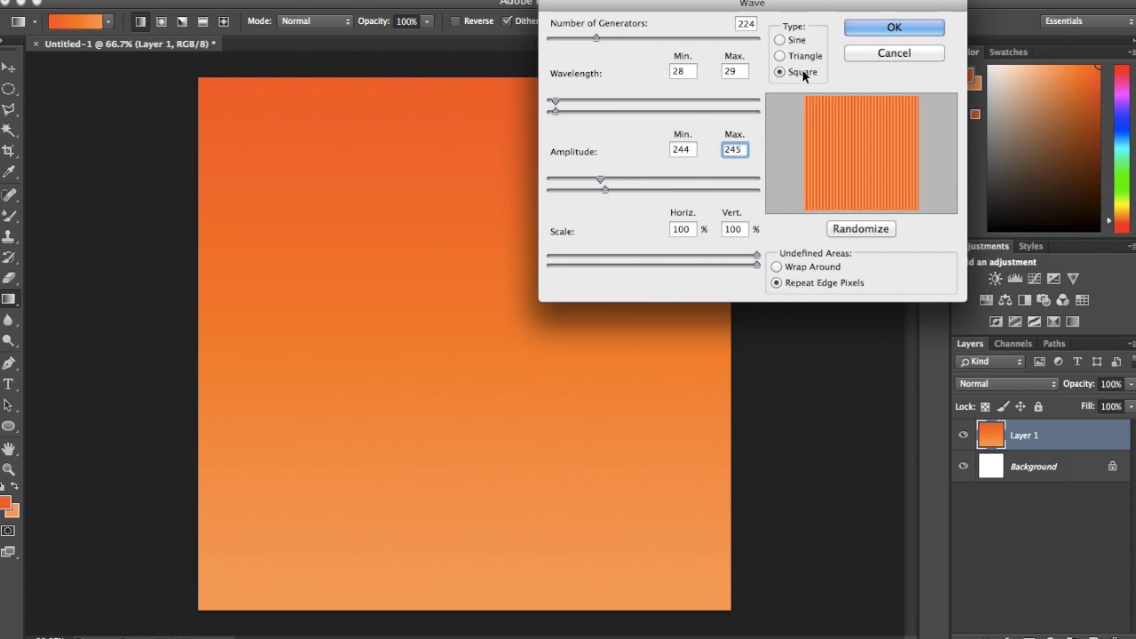
mouse_move(596, 40)
mouse_down()
mouse_move(583, 37)
mouse_move(602, 47)
mouse_up()
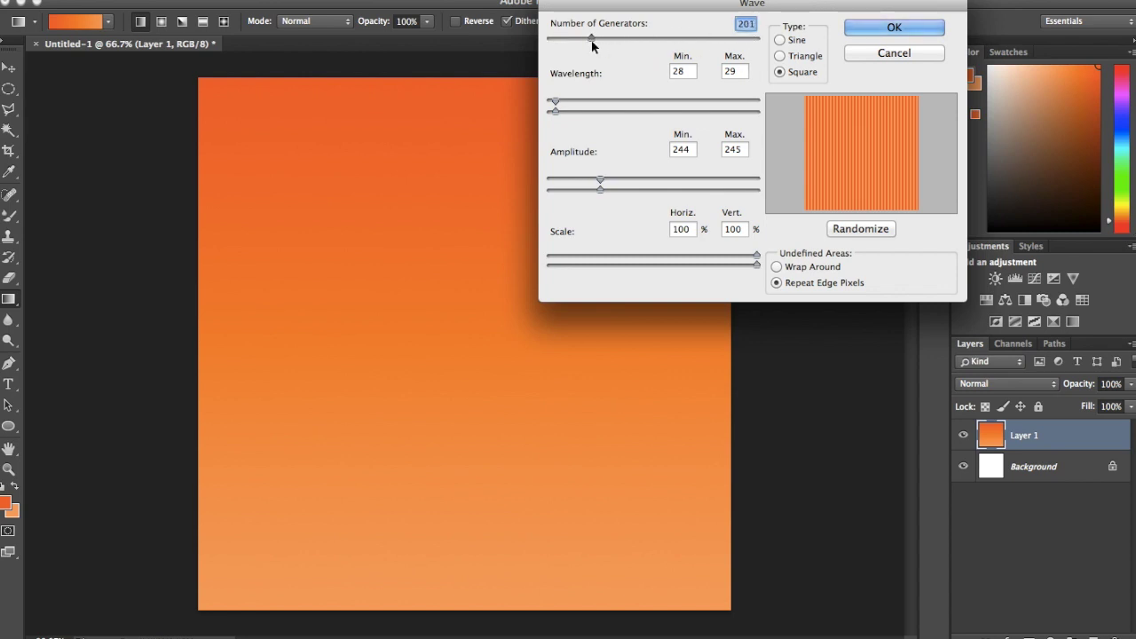
click(887, 28)
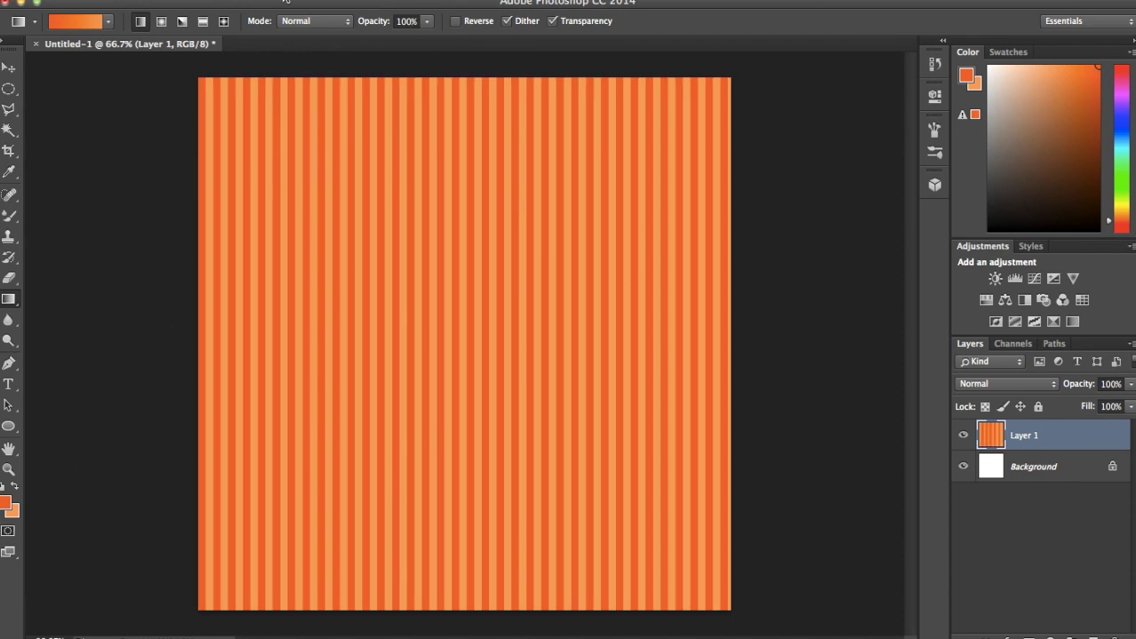
Apply Polar Coordinates with Rectangular to Polar mapping to the striped layer.
click(377, 0)
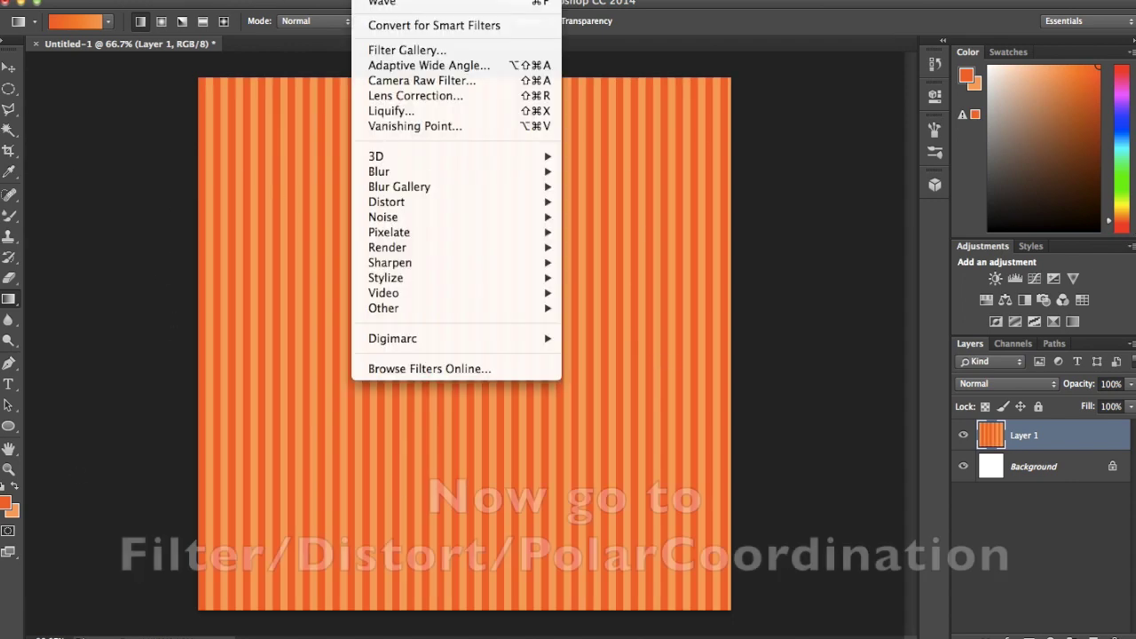
mouse_move(387, 202)
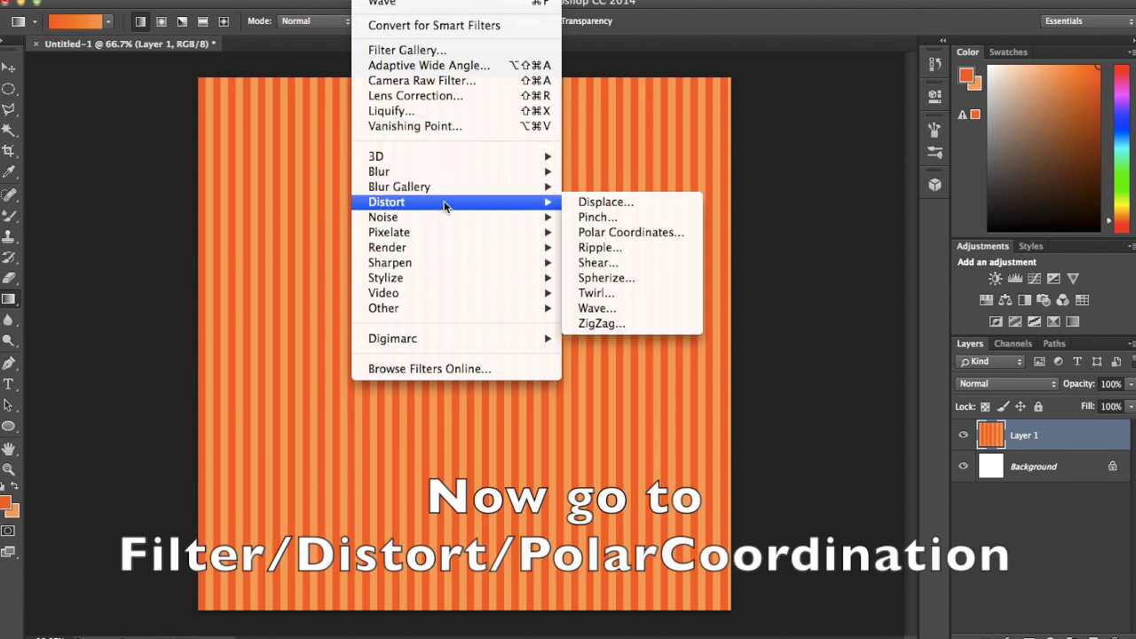
click(599, 234)
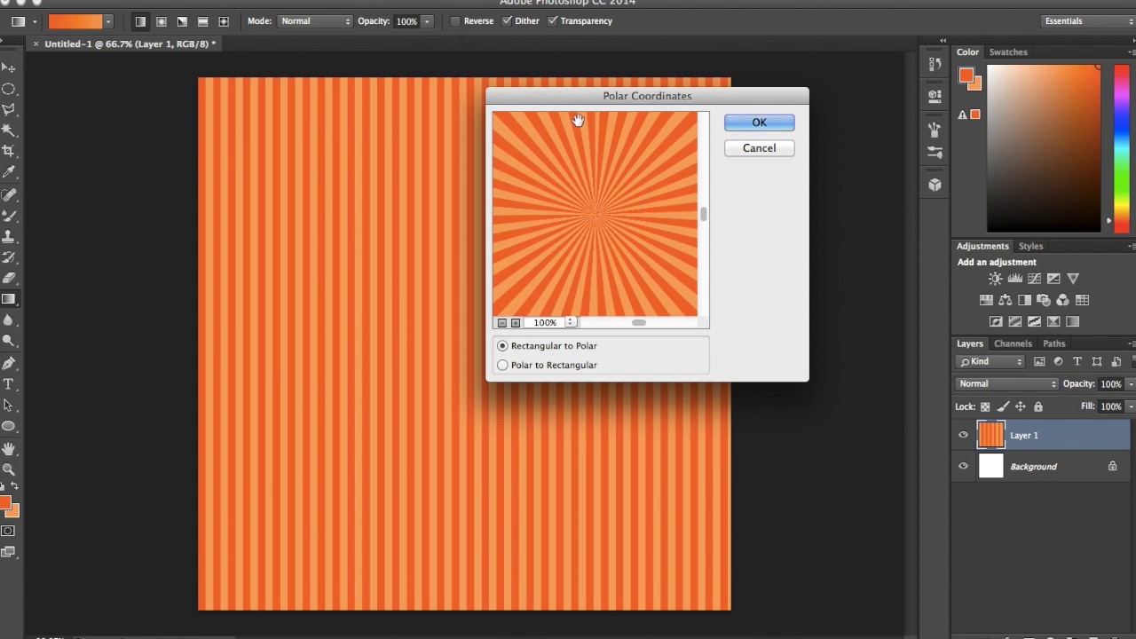
drag(576, 95, 706, 83)
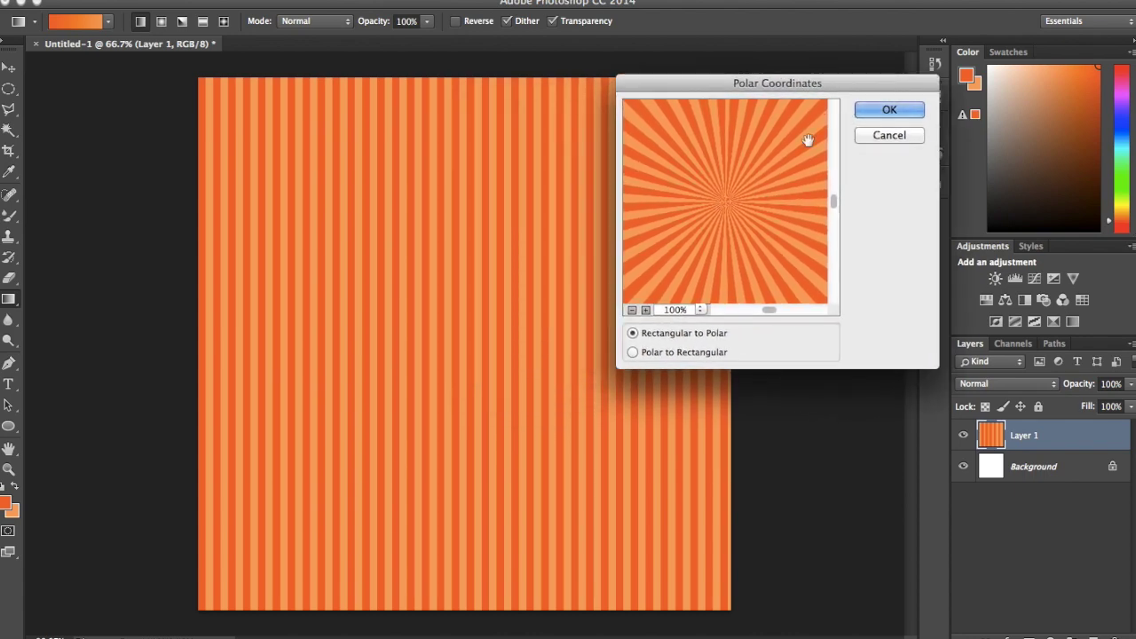
click(716, 351)
click(710, 348)
click(708, 336)
click(868, 107)
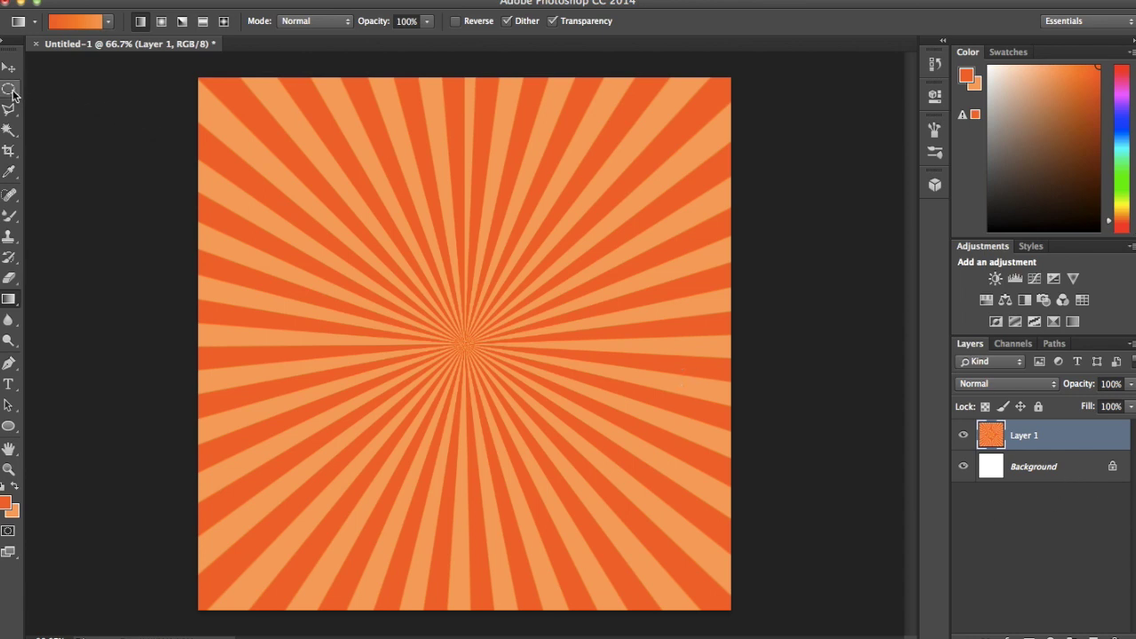
click(9, 89)
Marquee-select thin strips along the right, top, left and bottom canvas edges combined.
click(39, 87)
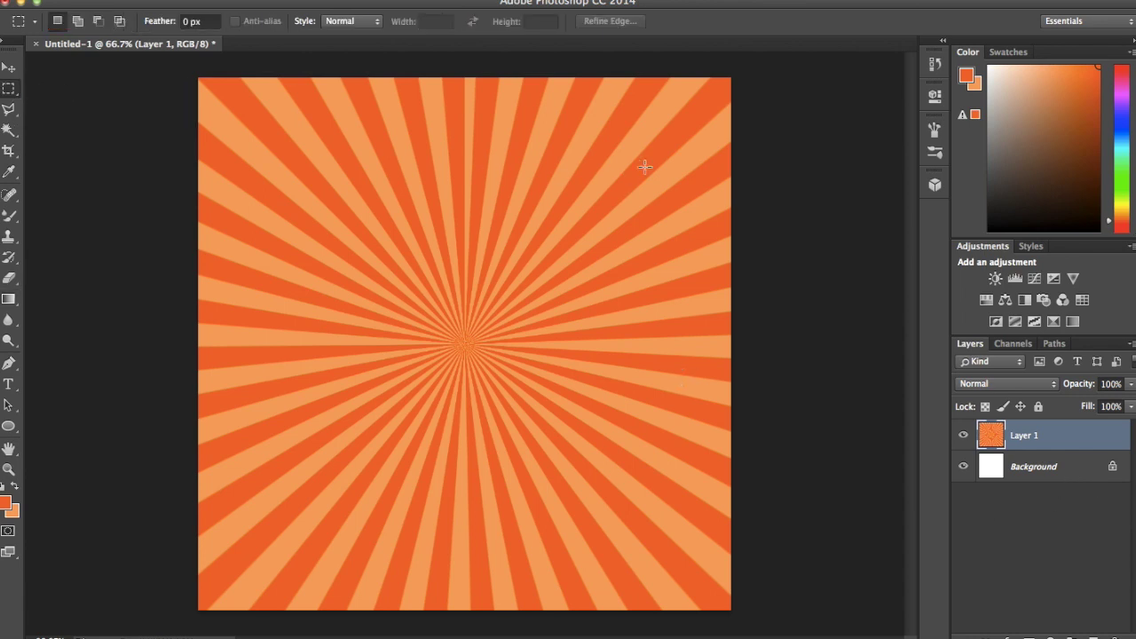
drag(745, 65, 710, 626)
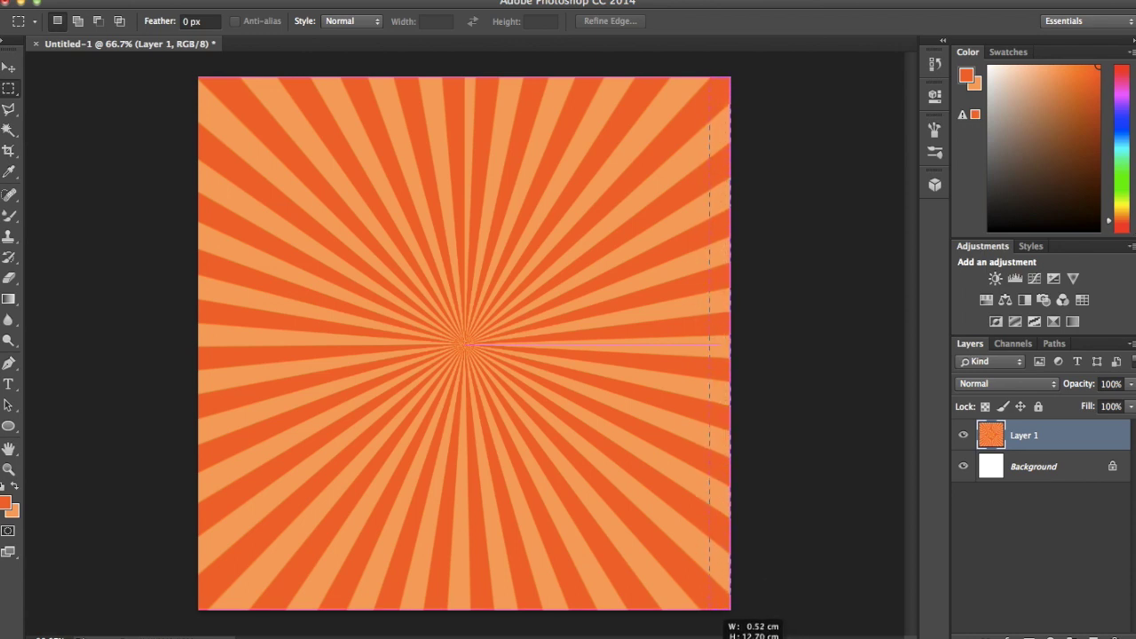
drag(710, 621, 711, 621)
key(shift)
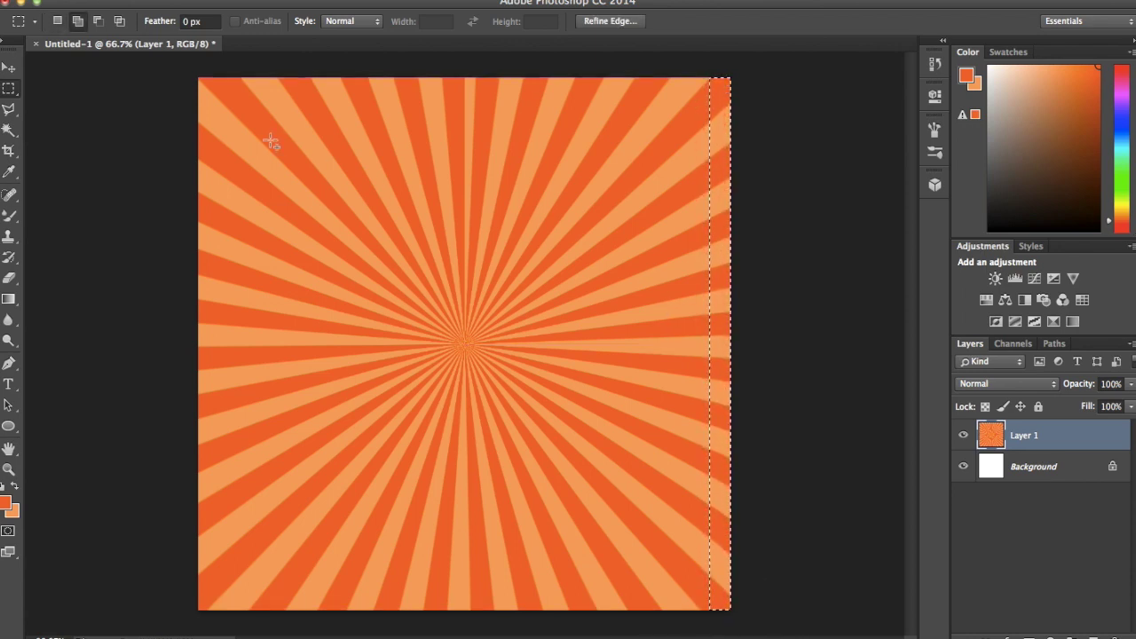
drag(188, 65, 746, 96)
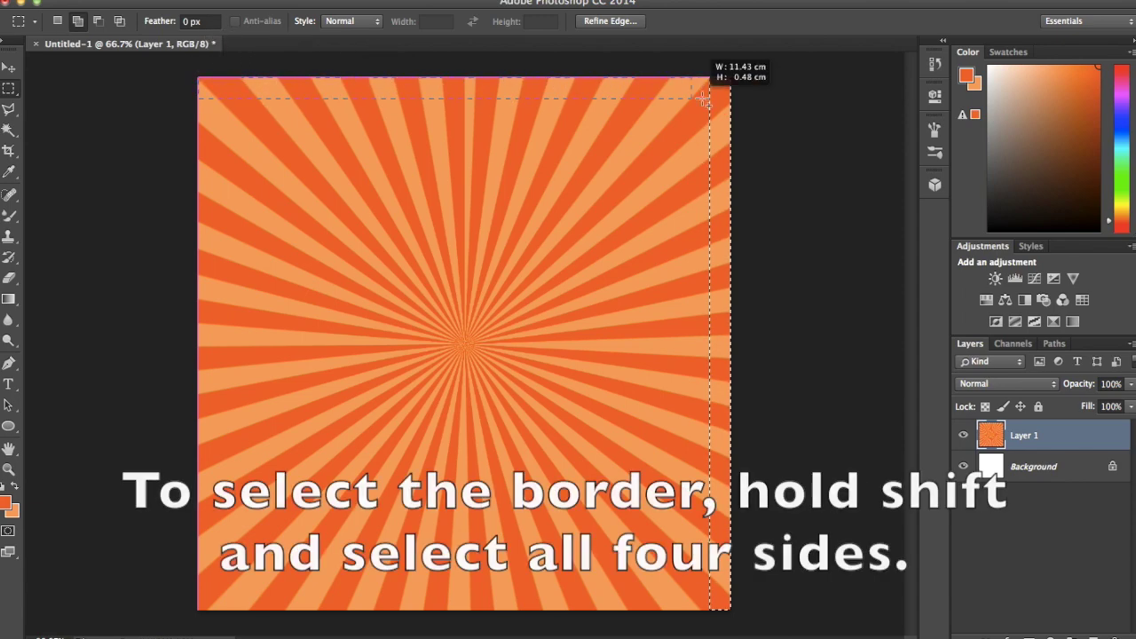
drag(746, 96, 744, 96)
drag(186, 71, 219, 619)
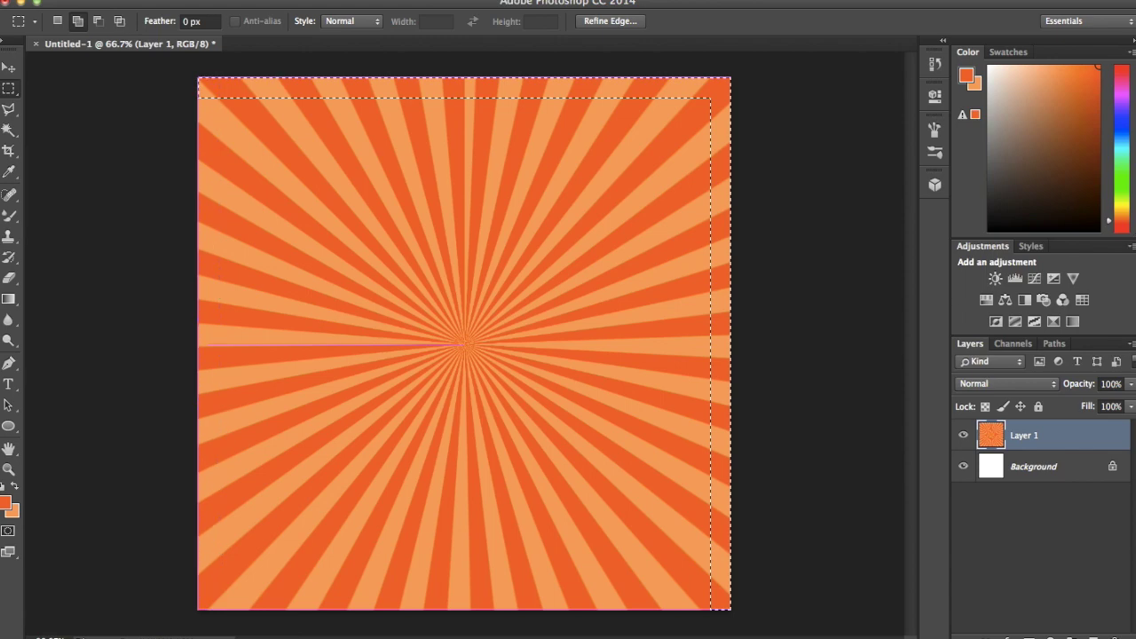
drag(743, 625, 96, 588)
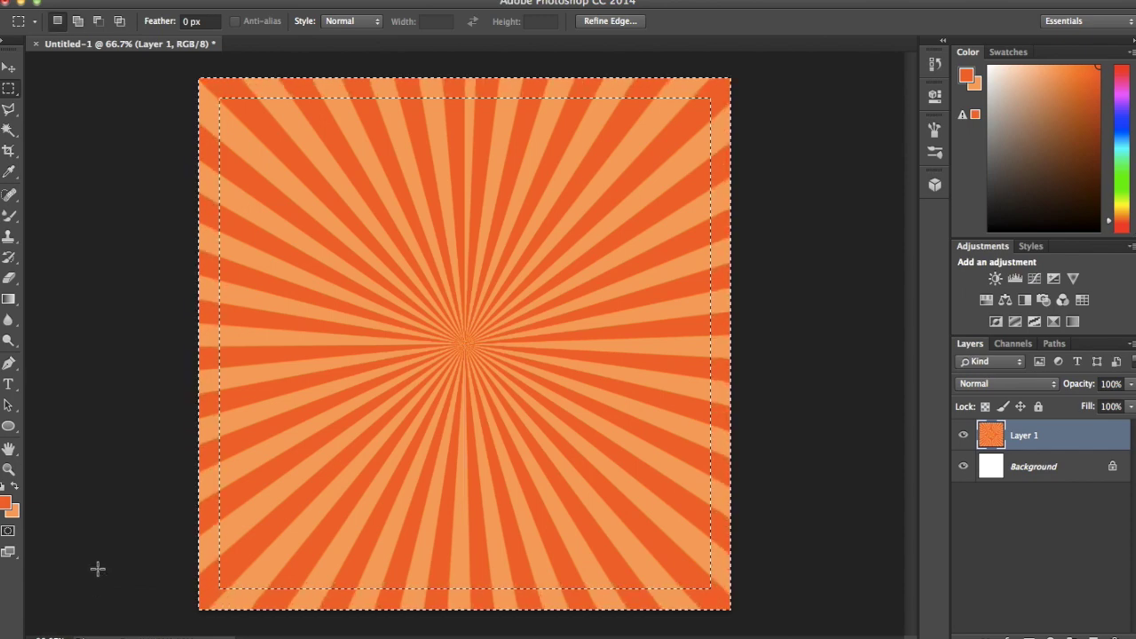
Set Brightness/Contrast brightness to 29 on the edge strip, then deselect.
click(186, 1)
mouse_move(225, 25)
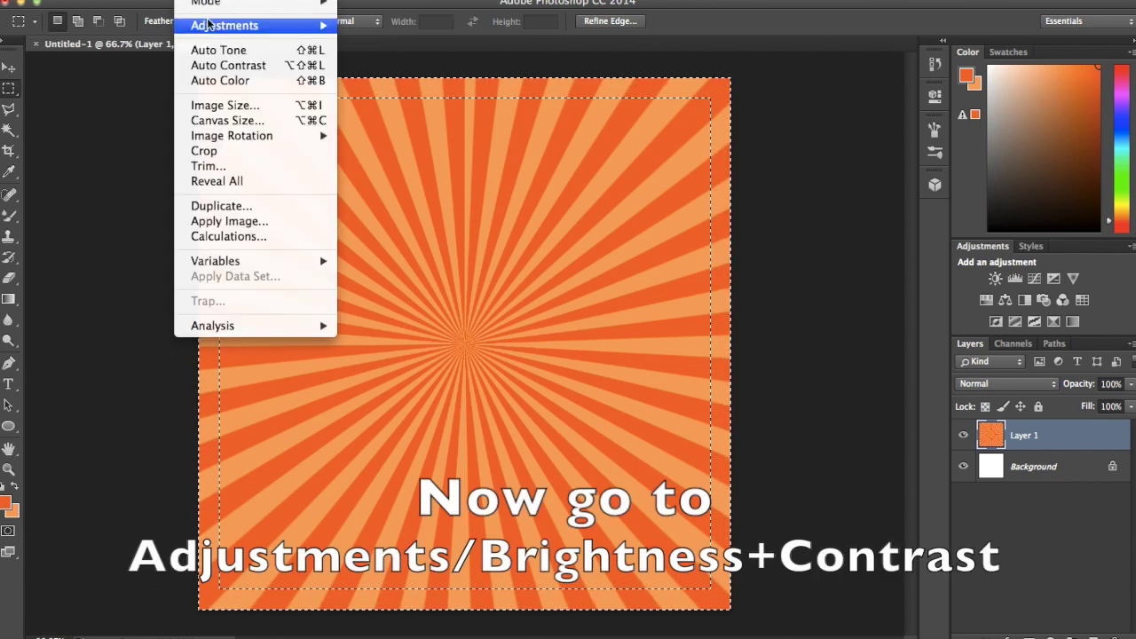
click(358, 26)
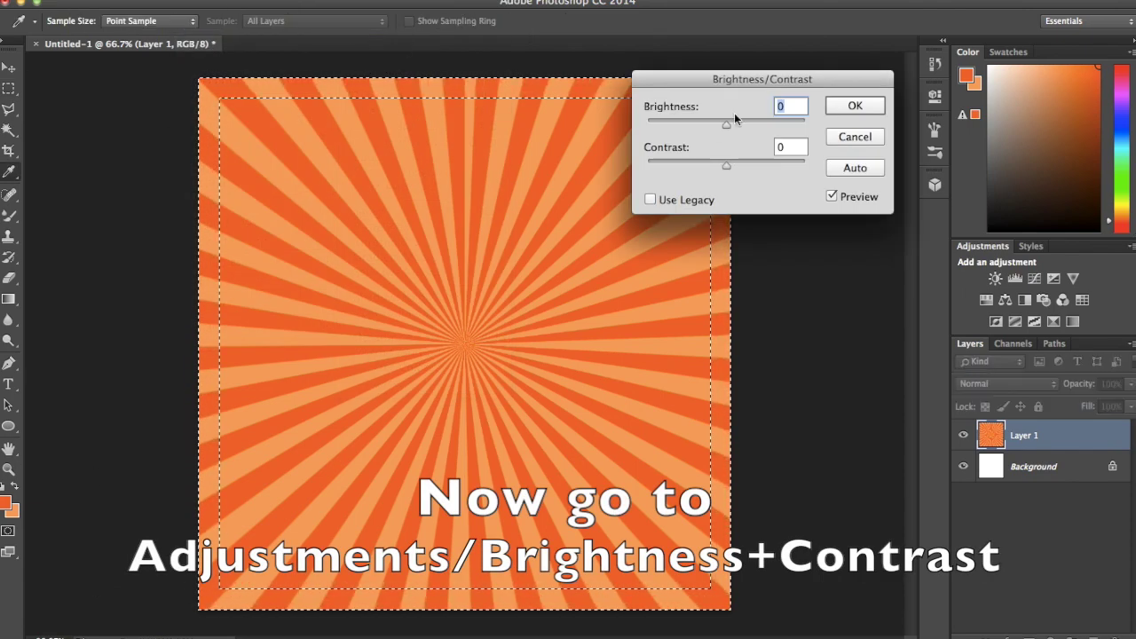
drag(736, 124, 741, 130)
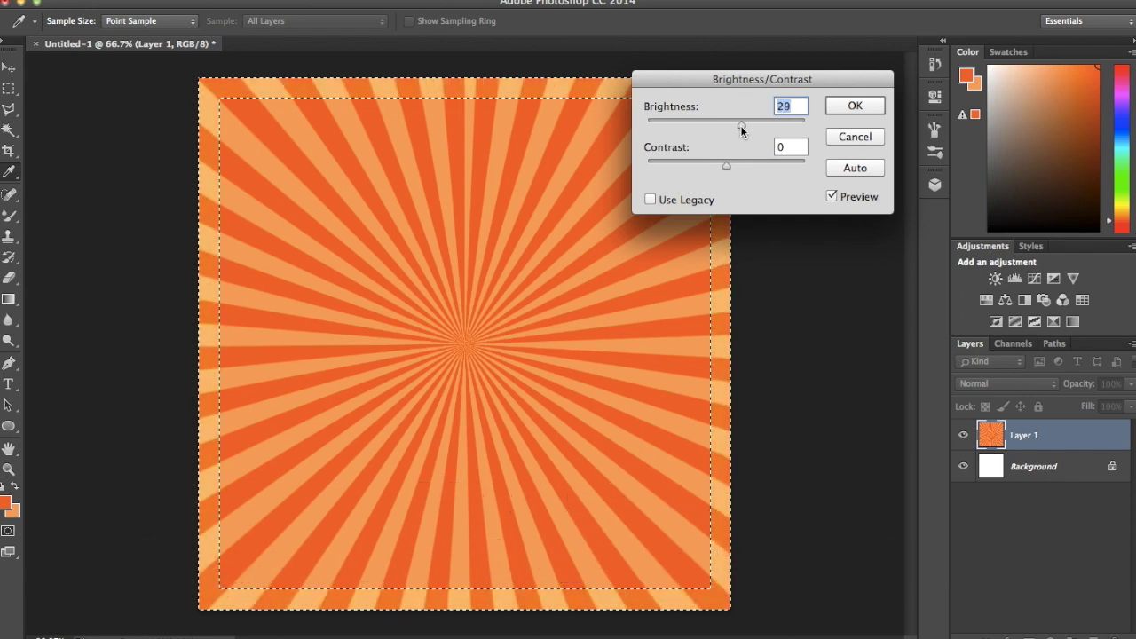
click(848, 106)
key(ctrl+d)
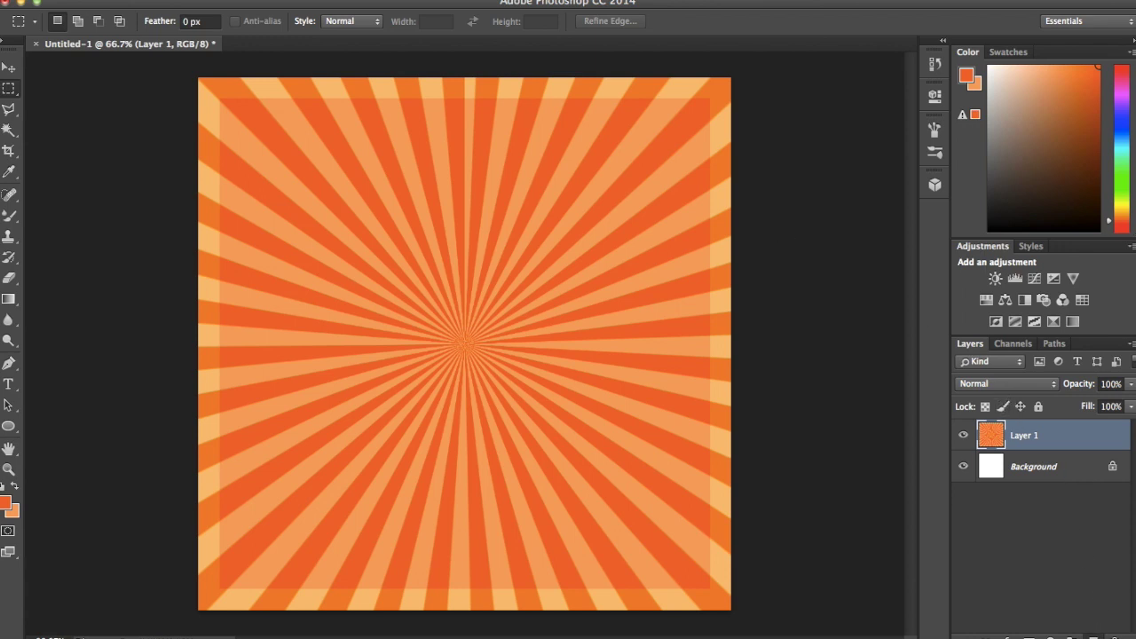
click(1094, 637)
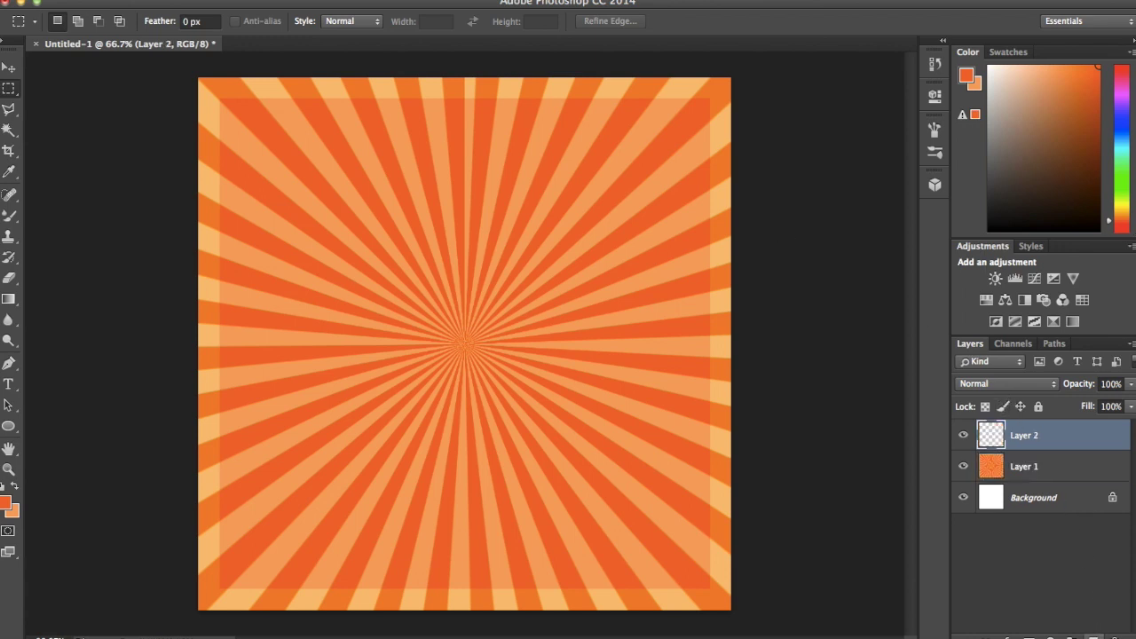
Rename Layer 1 to Background and the new Layer 2 to YOUR SKIN.
double_click(1019, 470)
text(Ba)
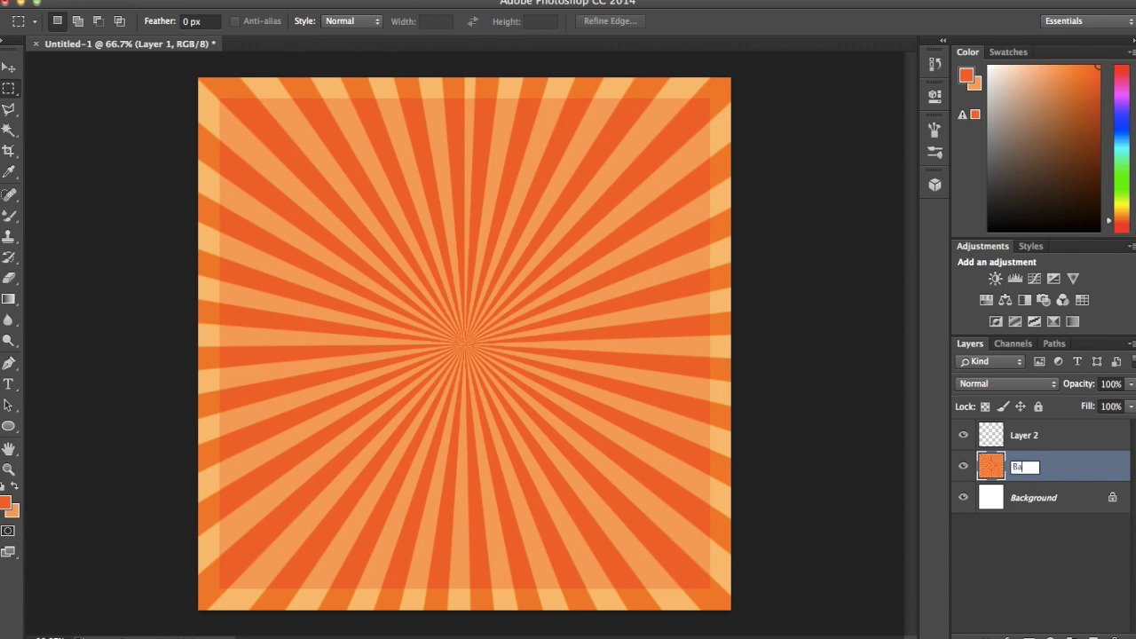
text(ckground)
key(Return)
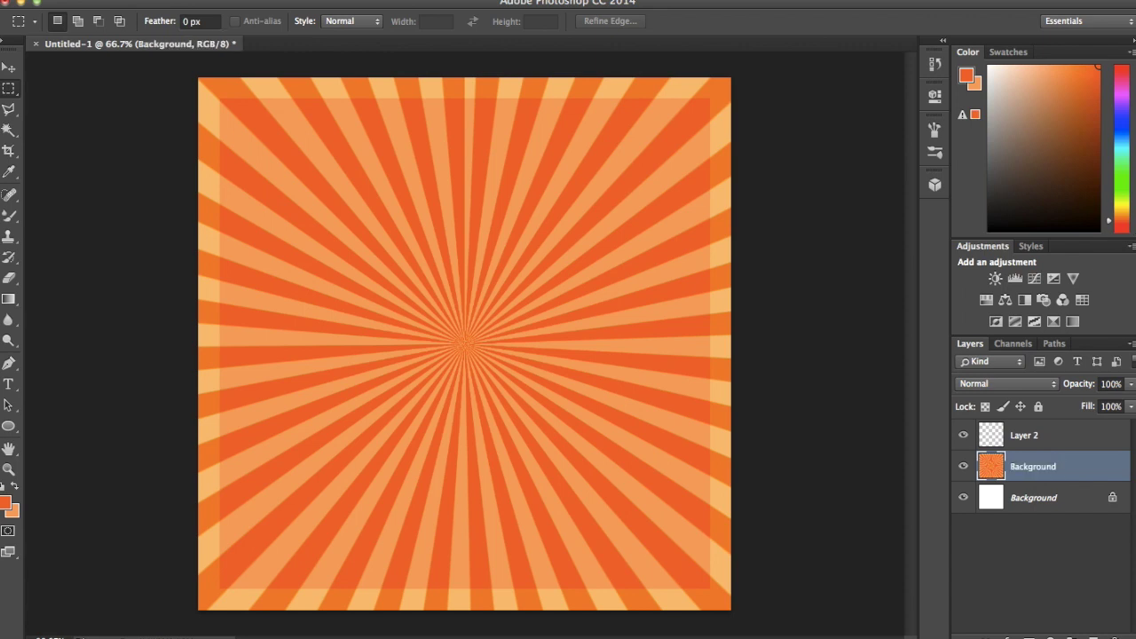
double_click(1021, 437)
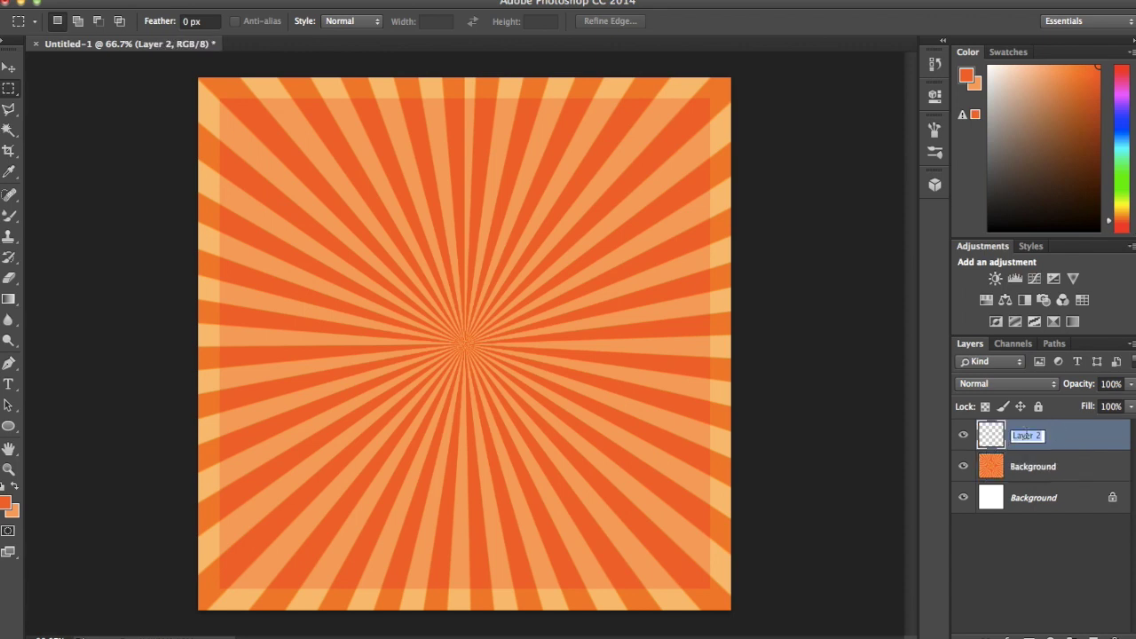
text(C)
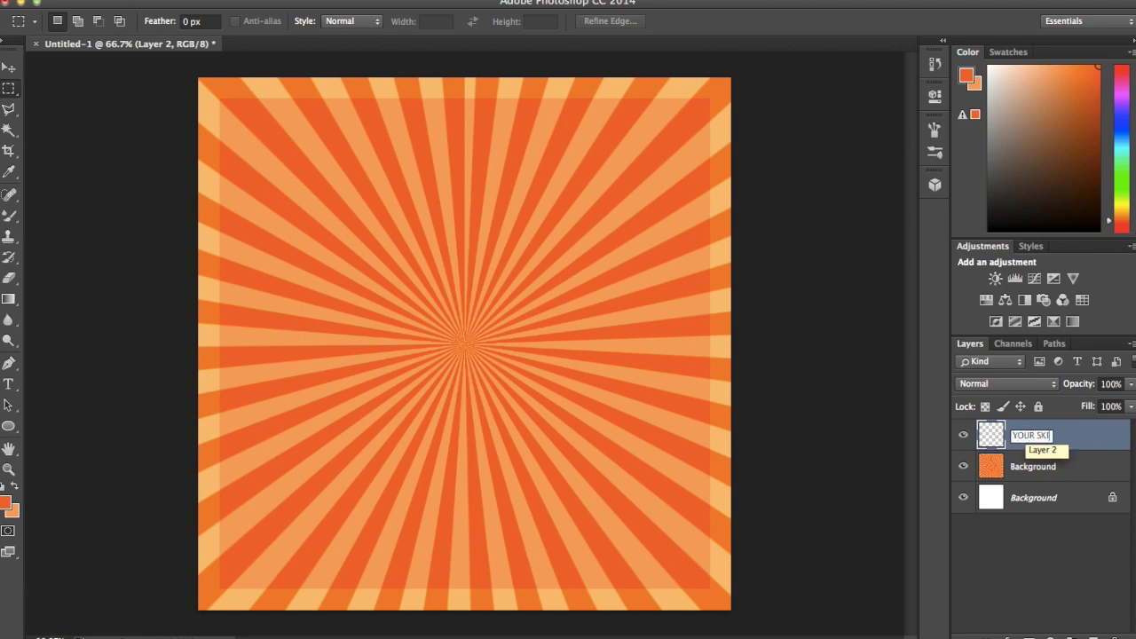
text(N)
key(Return)
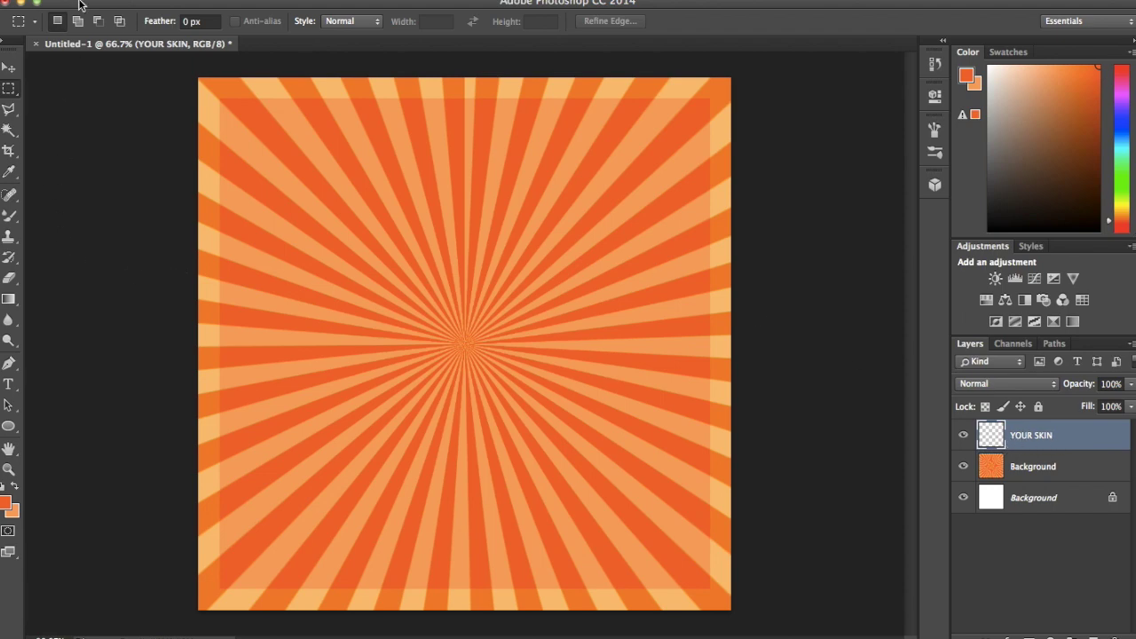
click(116, 2)
Open Tetris Skin Pose.png, select the whole figure, and paste it into the Untitled-1 document.
click(129, 18)
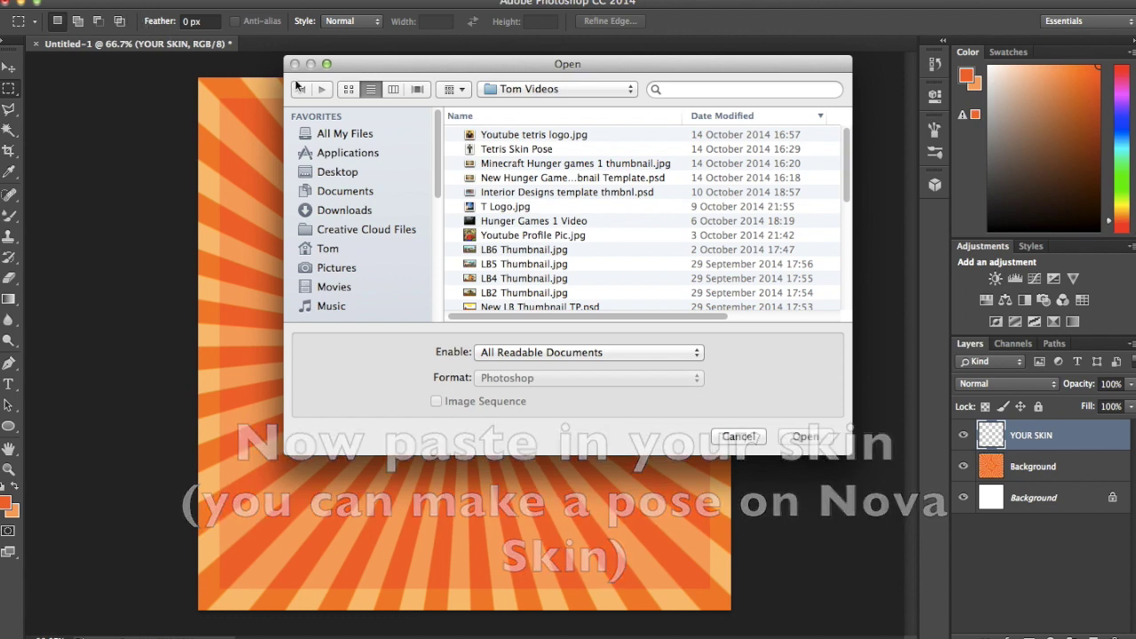
click(488, 149)
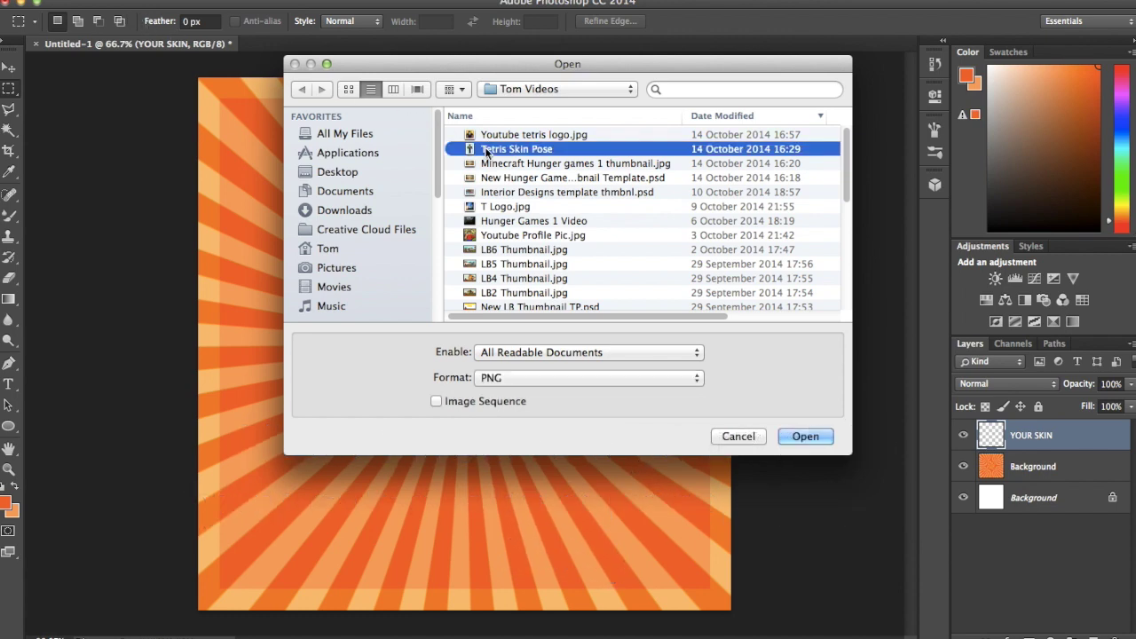
click(803, 436)
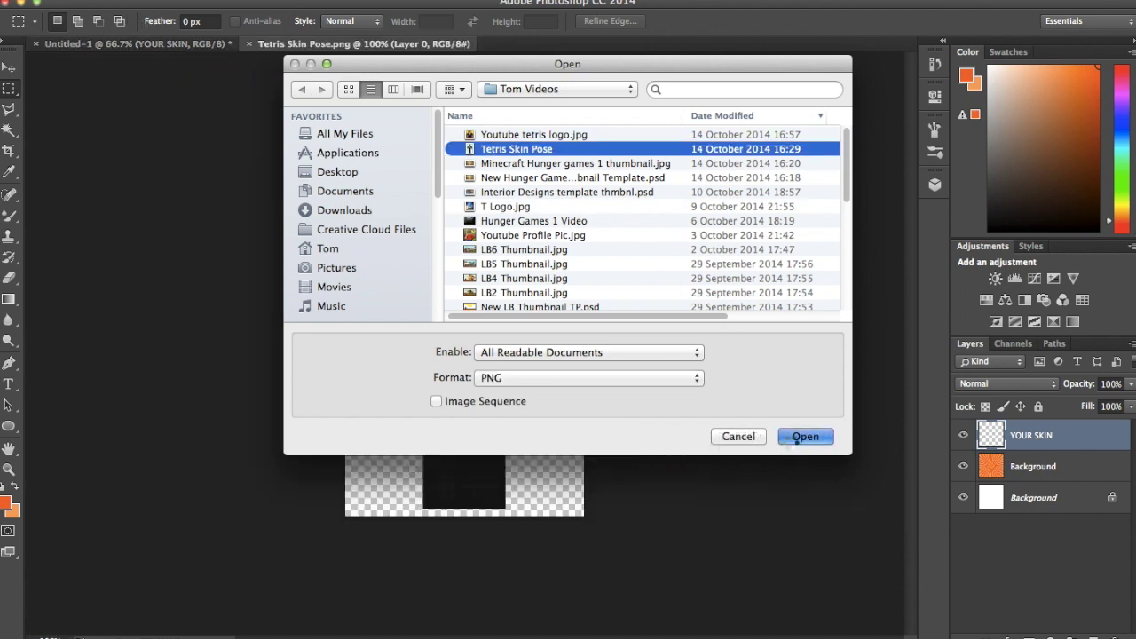
drag(344, 168, 657, 622)
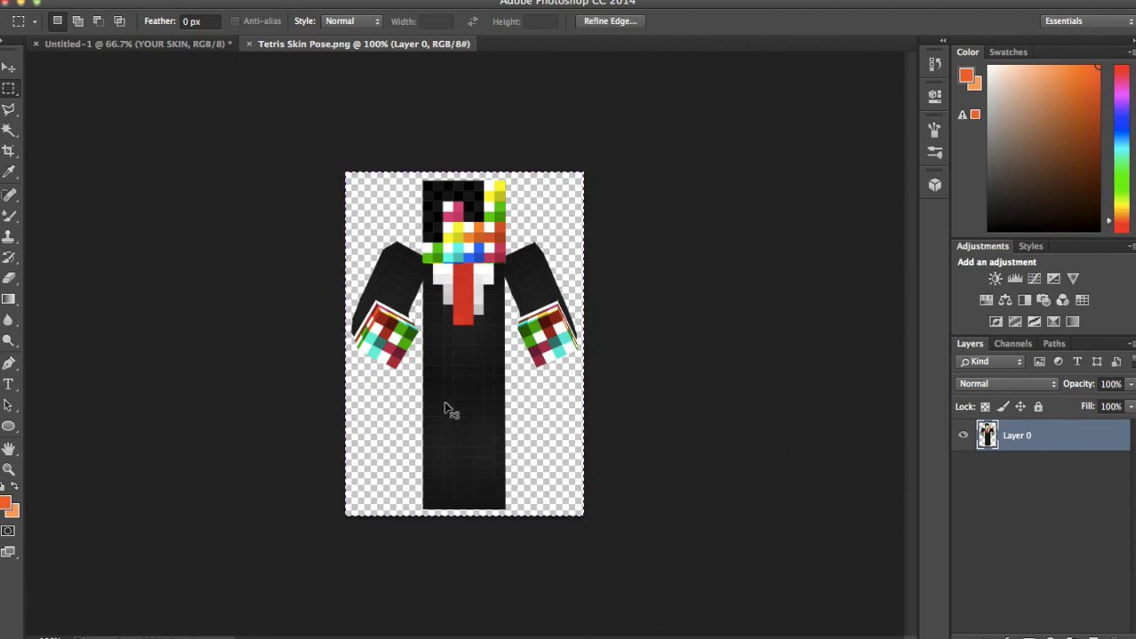
click(158, 44)
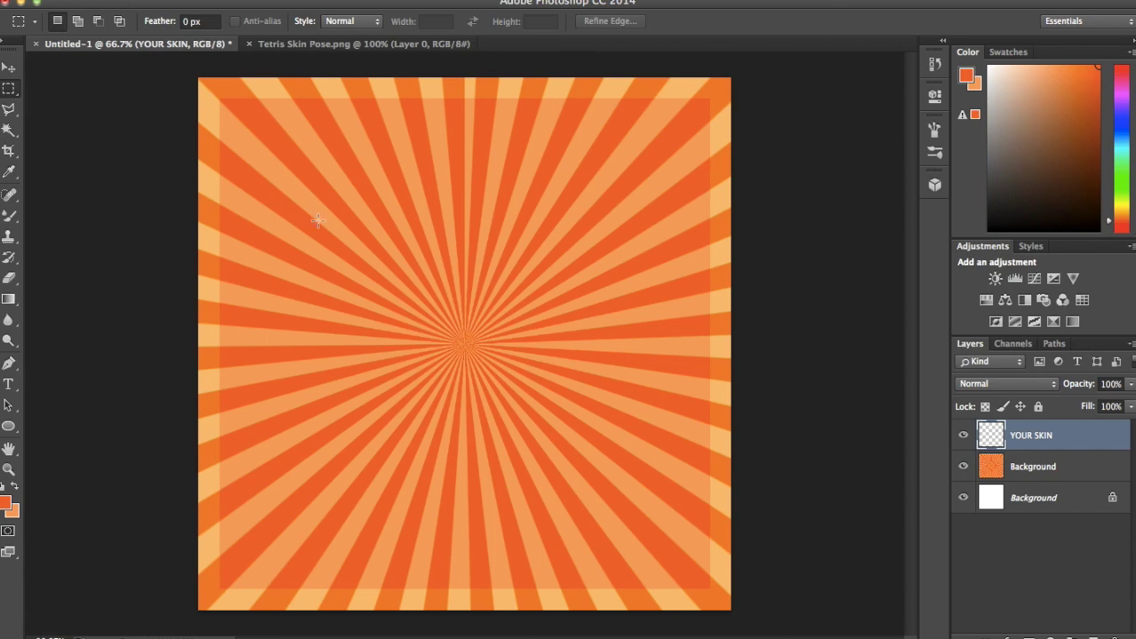
key(ctrl+v)
Free Transform the skin figure to roughly double its size.
click(13, 69)
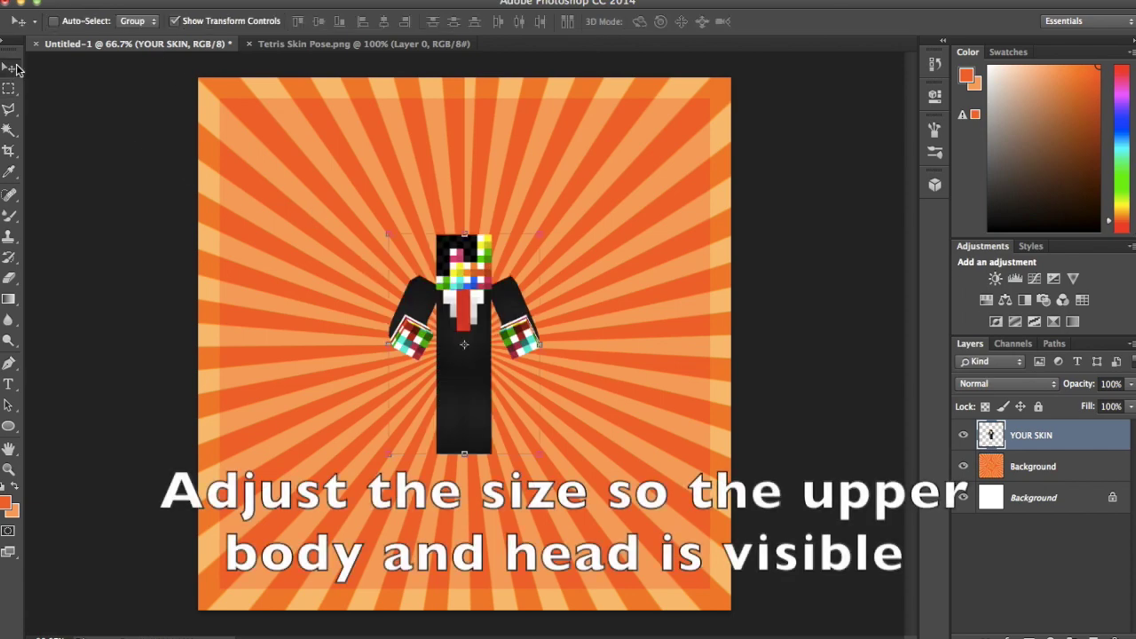
key(ctrl+minus)
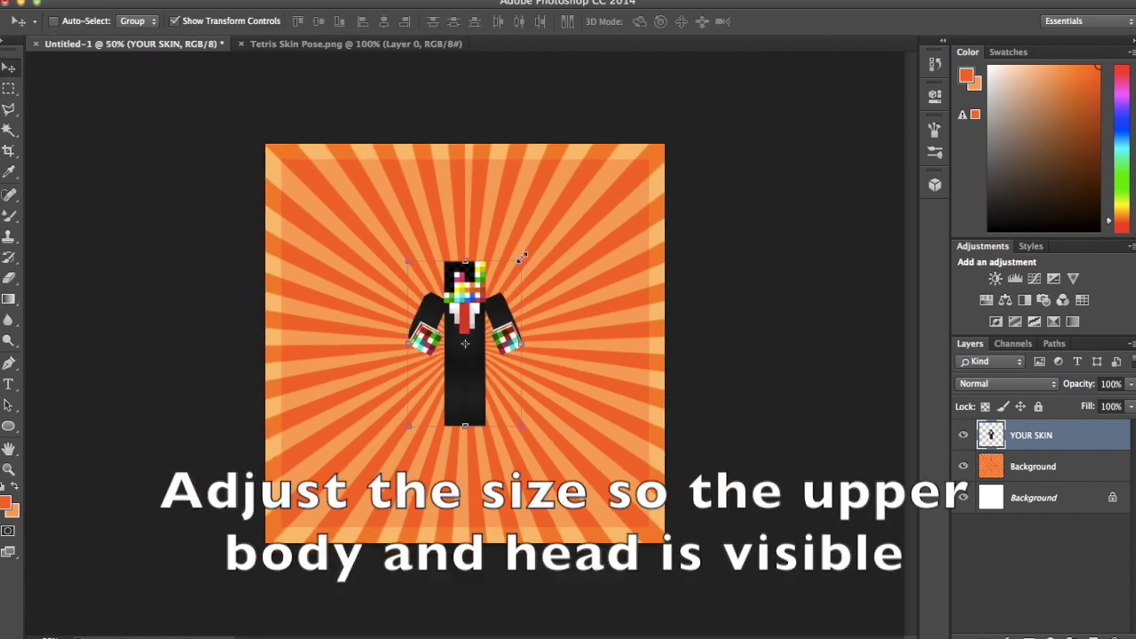
drag(522, 257, 695, 113)
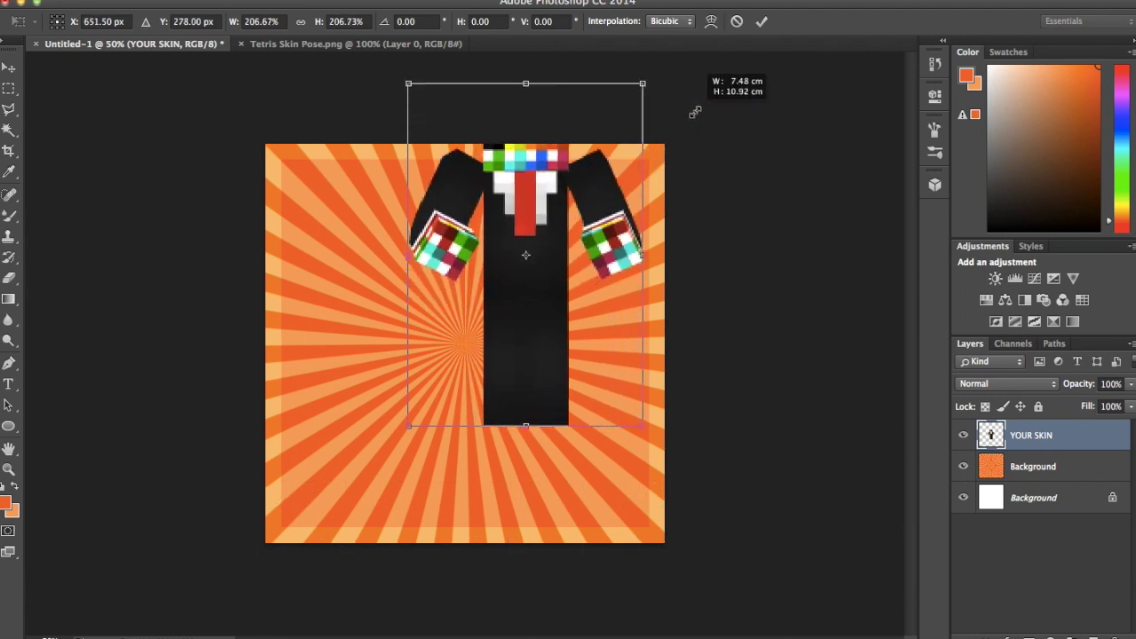
drag(694, 113, 717, 89)
key(Return)
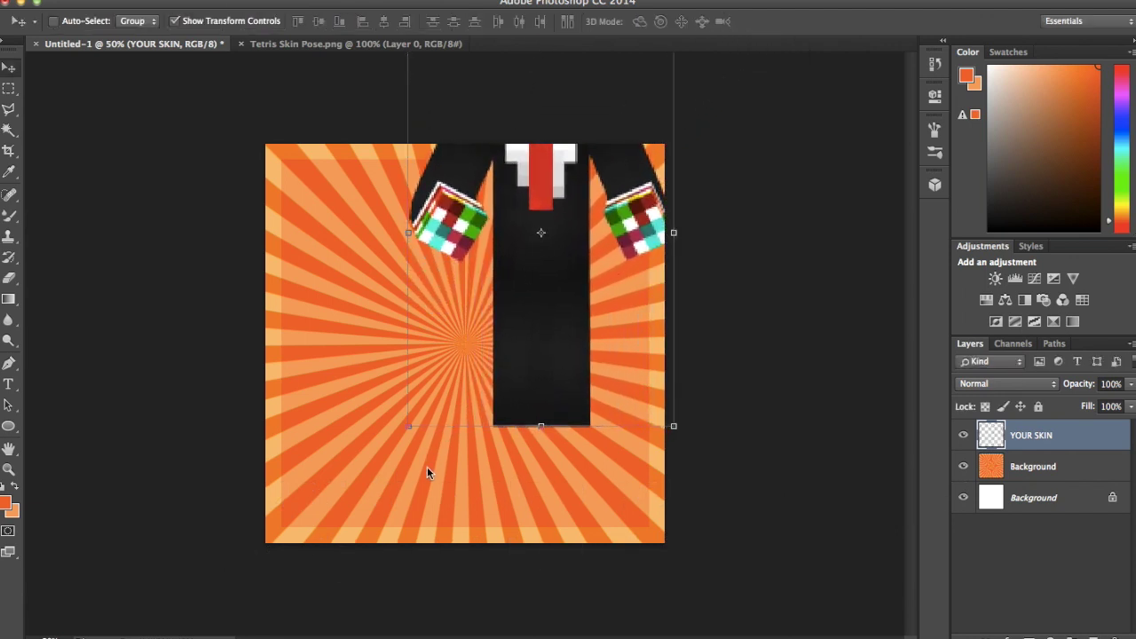
Lower the skin figure, scale it to about 131.48%, and nudge it slightly left.
drag(469, 376, 359, 570)
mouse_move(553, 264)
mouse_down()
mouse_move(630, 187)
mouse_move(636, 145)
mouse_up()
drag(502, 338, 505, 429)
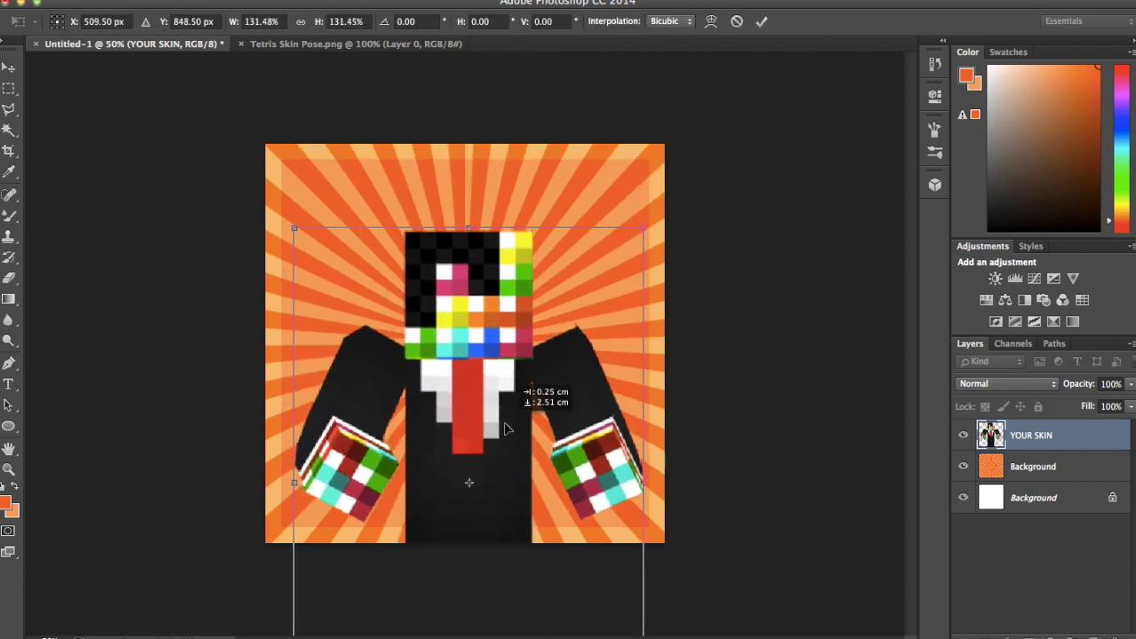
click(761, 21)
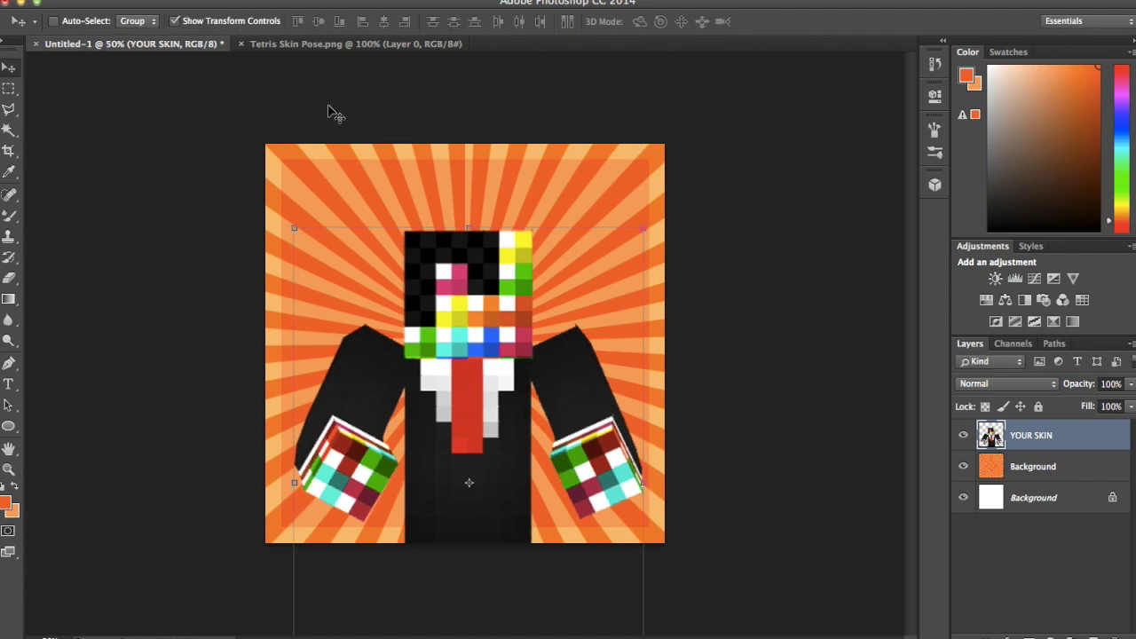
key(Left)
key(Left)
key(Left)
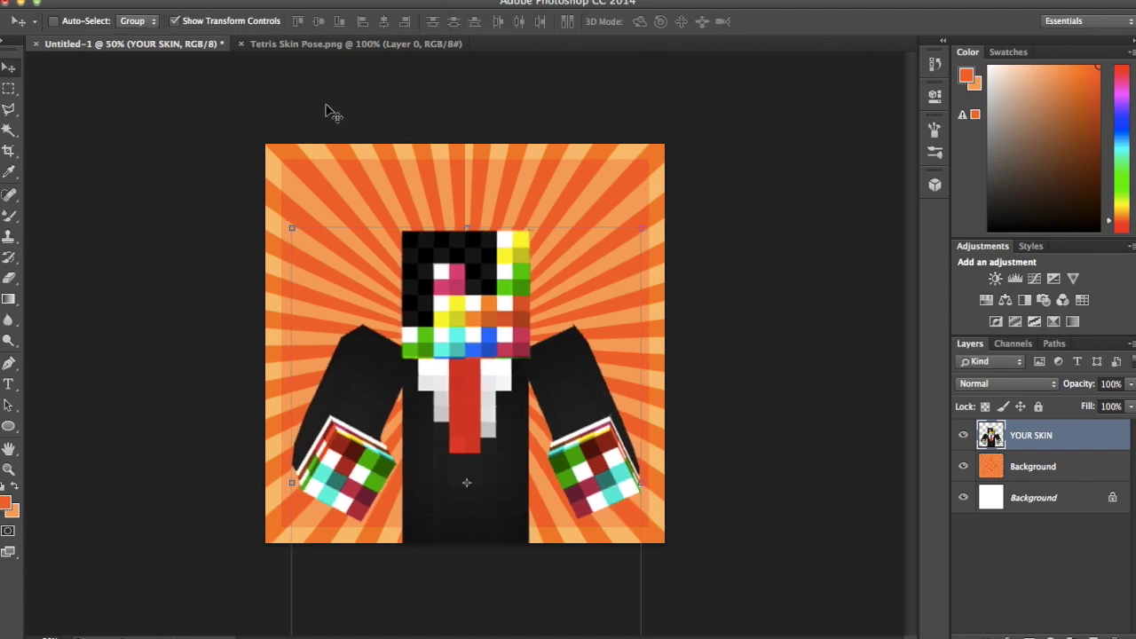
click(18, 89)
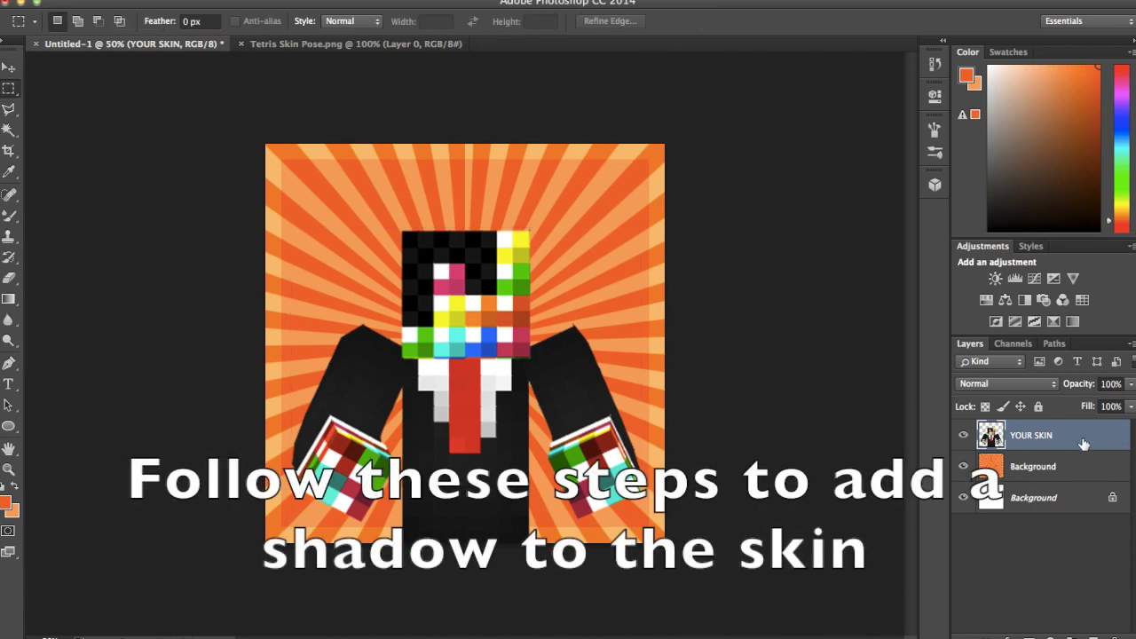
Choose Blending Options from the YOUR SKIN layer's right-click menu.
right_click(1109, 441)
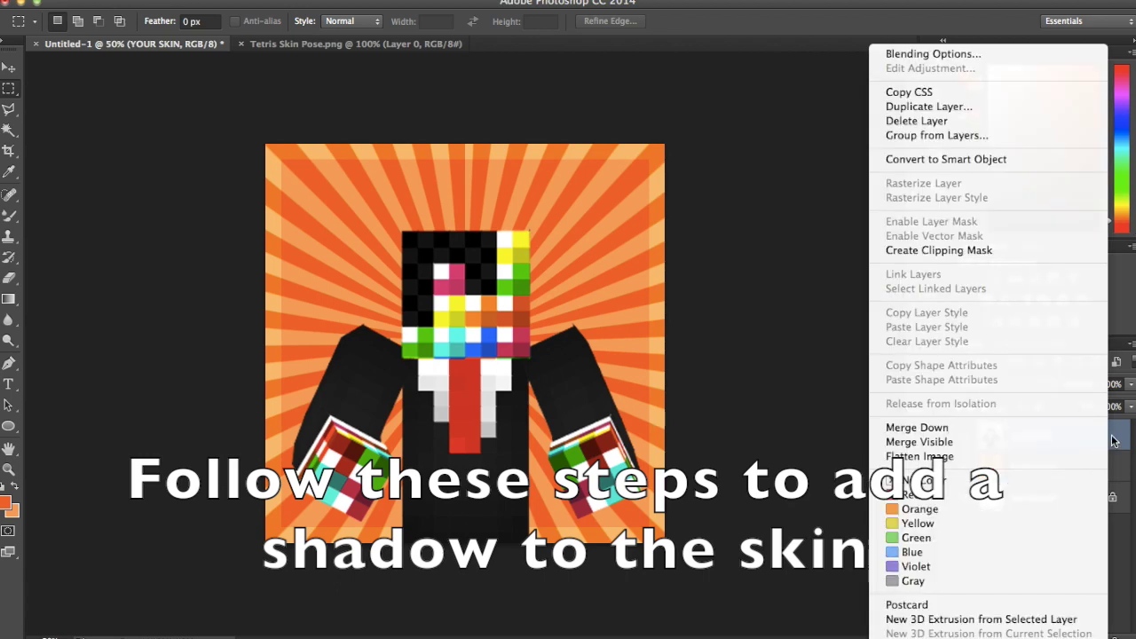
click(1113, 441)
right_click(1110, 443)
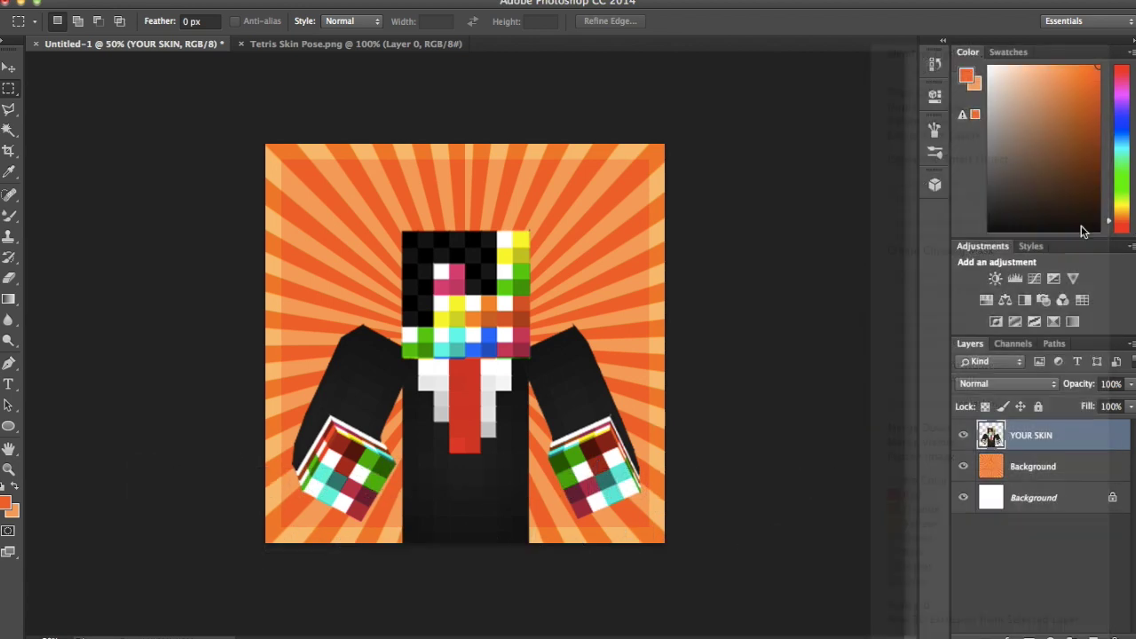
right_click(1054, 449)
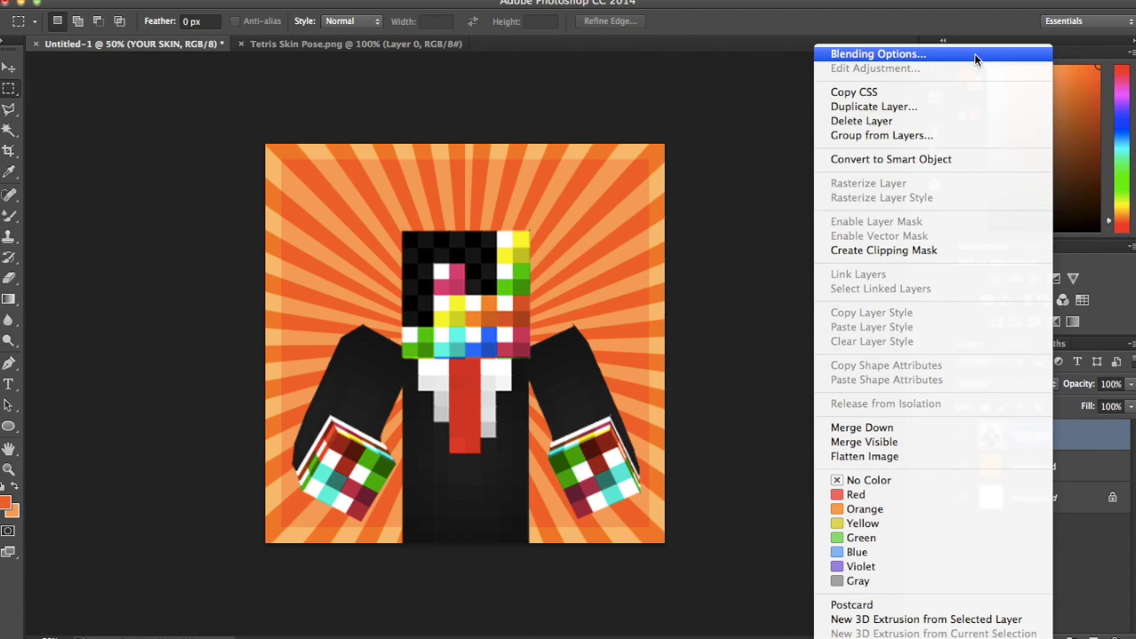
click(975, 54)
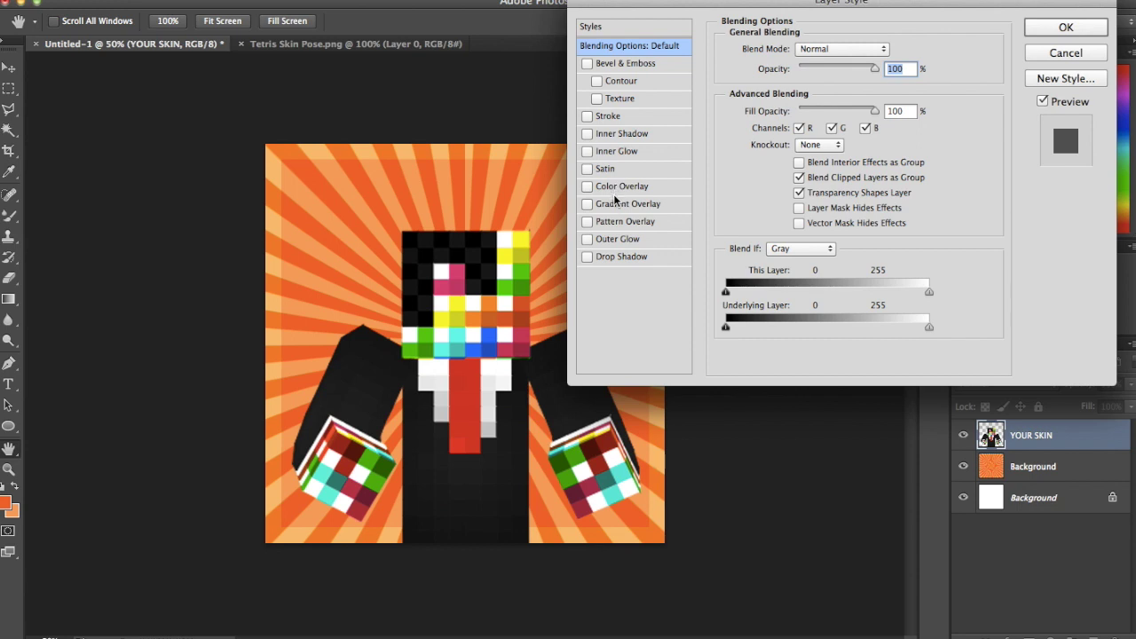
Add a drop shadow to YOUR SKIN: 75% opacity, 87° angle, 22 px distance, 8% spread, 65 px size.
click(615, 256)
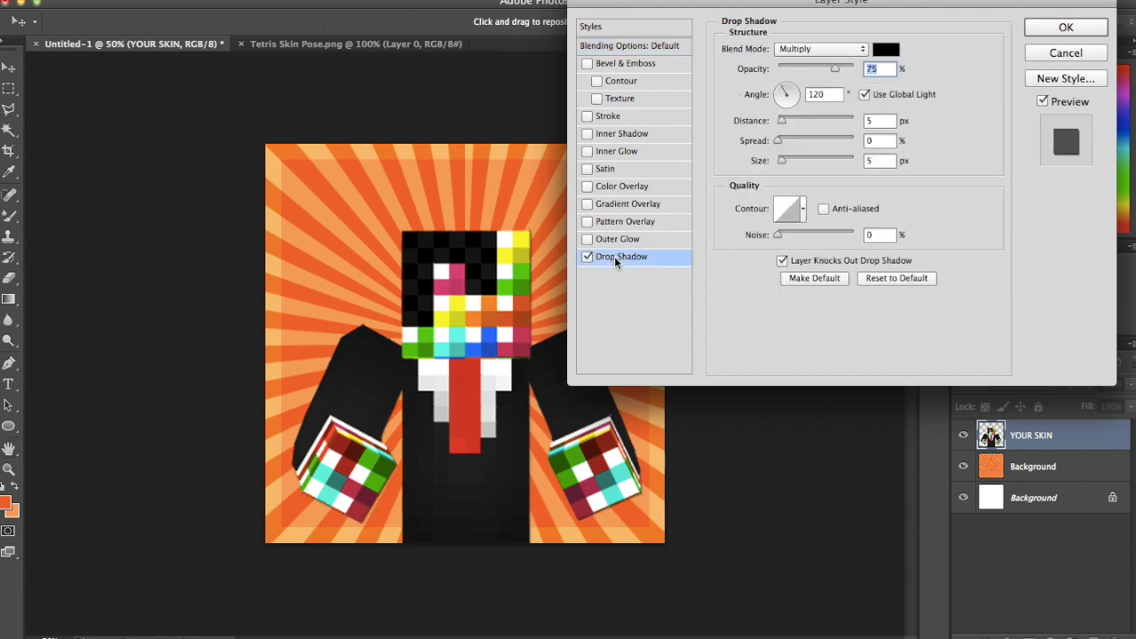
drag(782, 124, 796, 151)
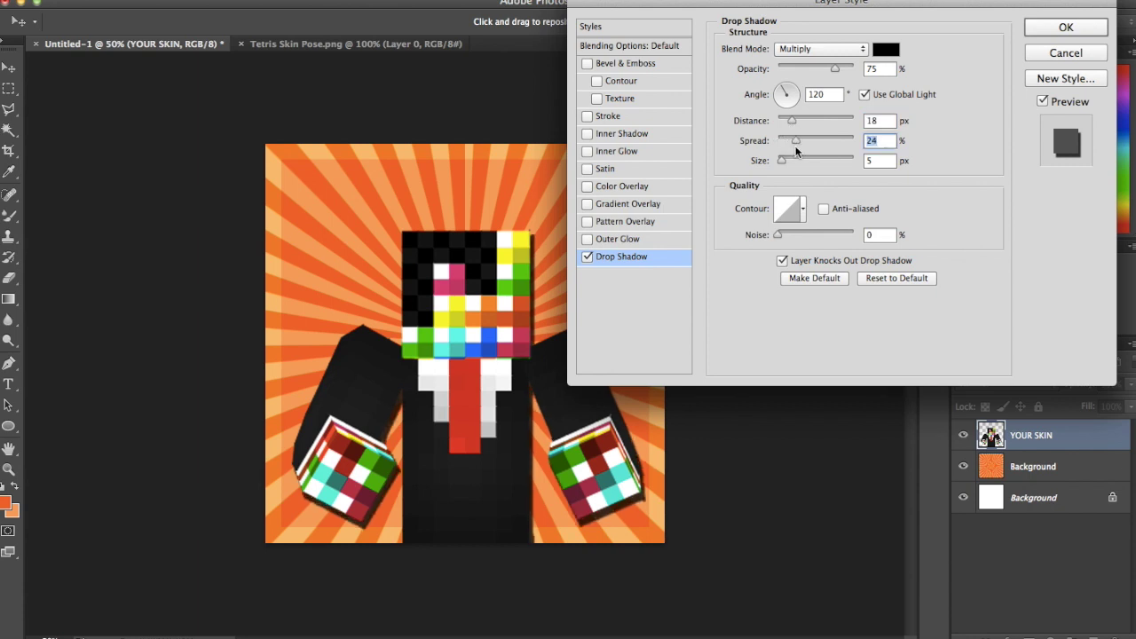
drag(782, 164, 794, 162)
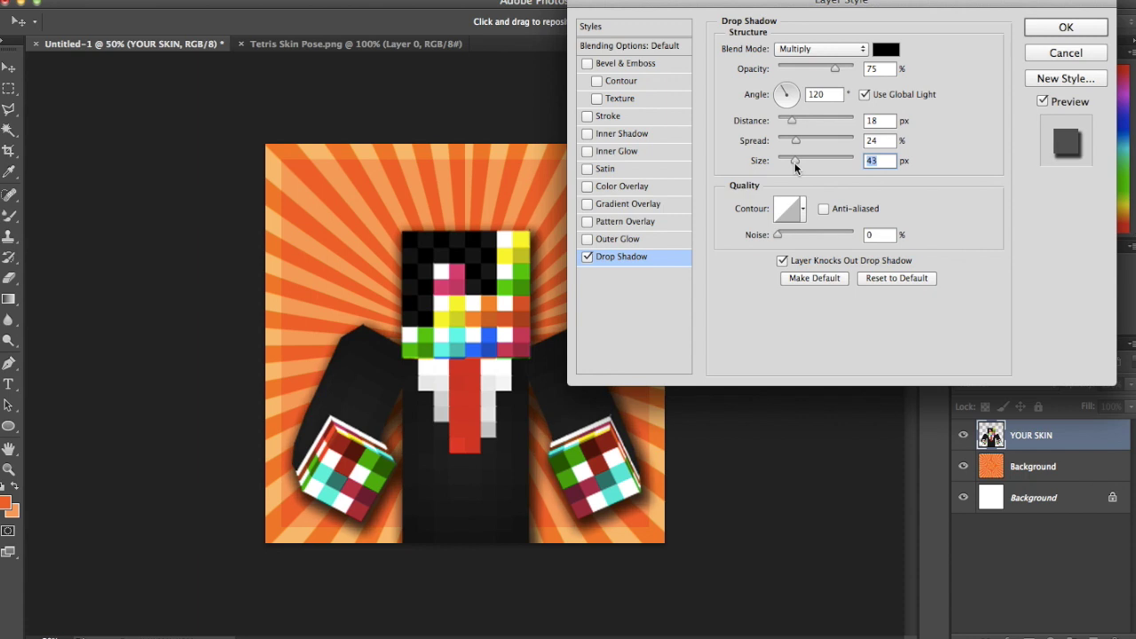
drag(794, 121, 788, 84)
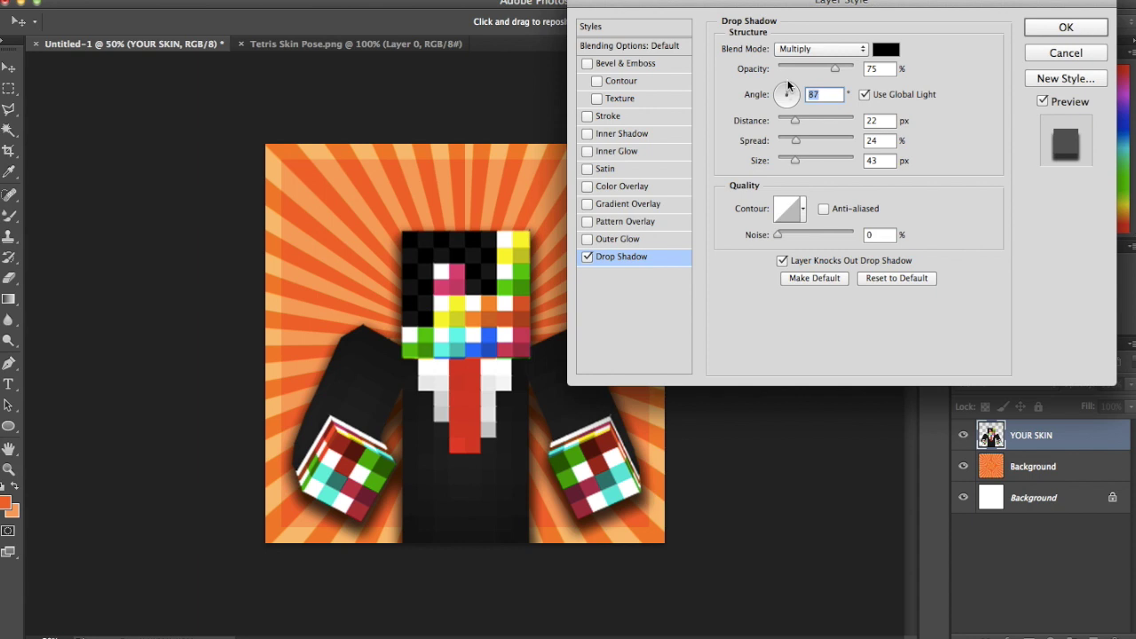
drag(795, 160, 783, 141)
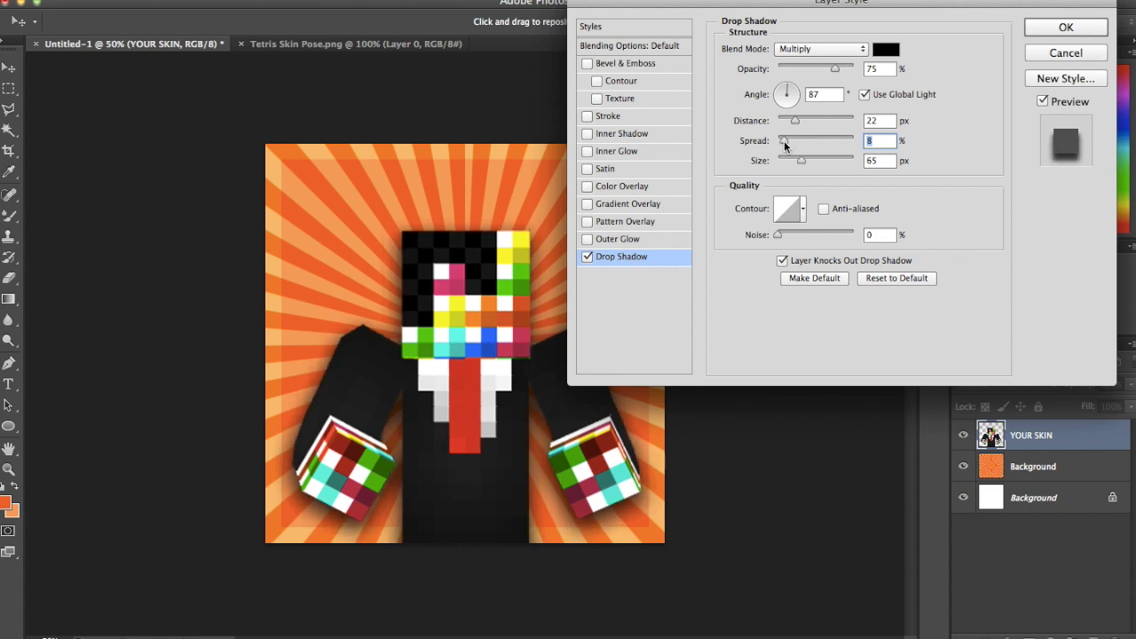
click(1037, 30)
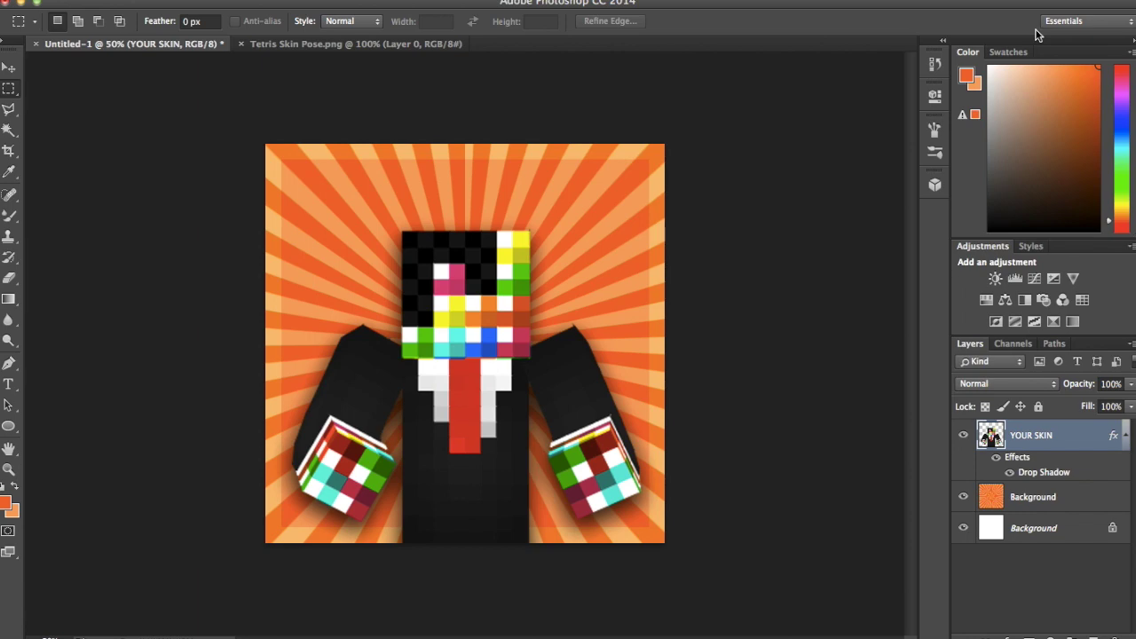
Select both the YOUR SKIN and orange Background layers and merge them into one layer.
right_click(1035, 499)
click(1062, 503)
right_click(1064, 502)
click(1079, 444)
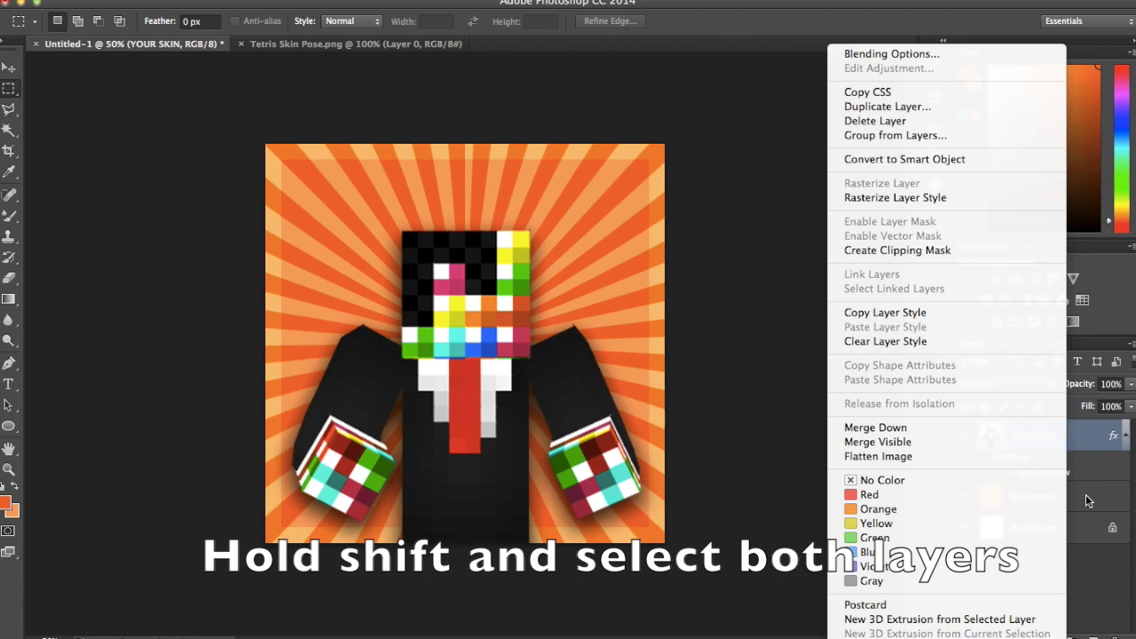
click(1085, 495)
right_click(1070, 495)
click(1083, 497)
shift+click(1078, 440)
right_click(1081, 442)
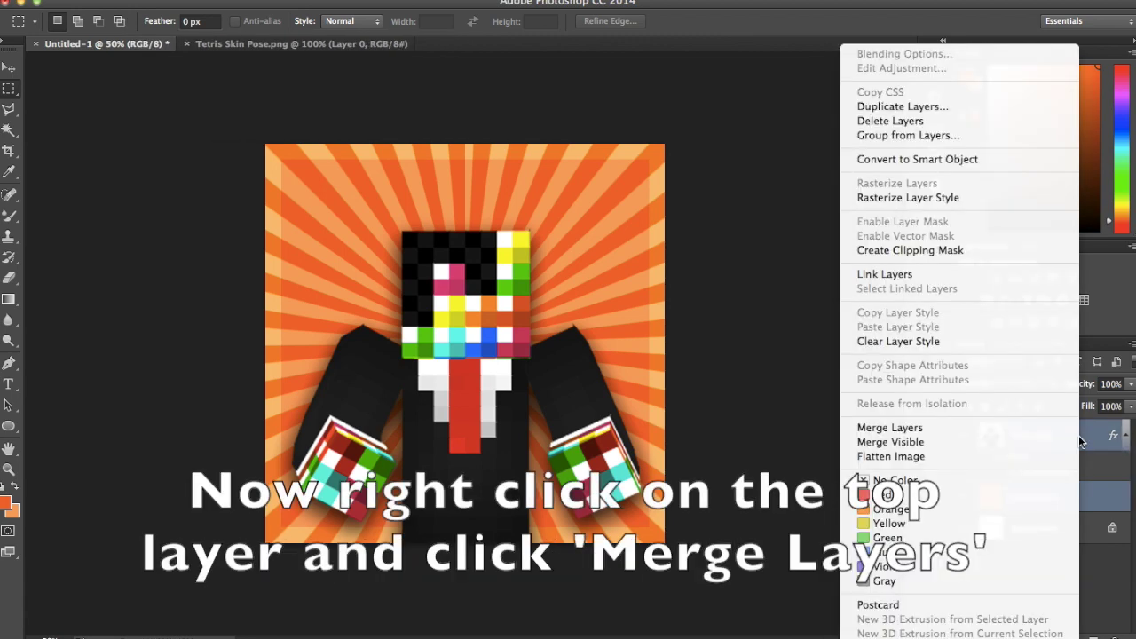
click(980, 428)
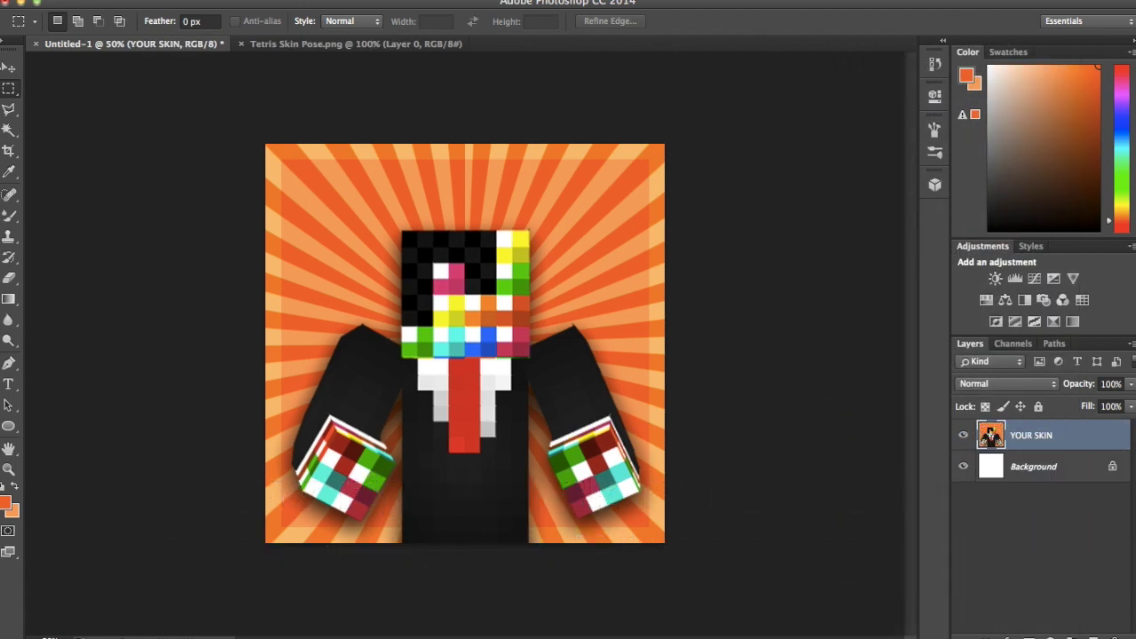
drag(11, 89, 56, 100)
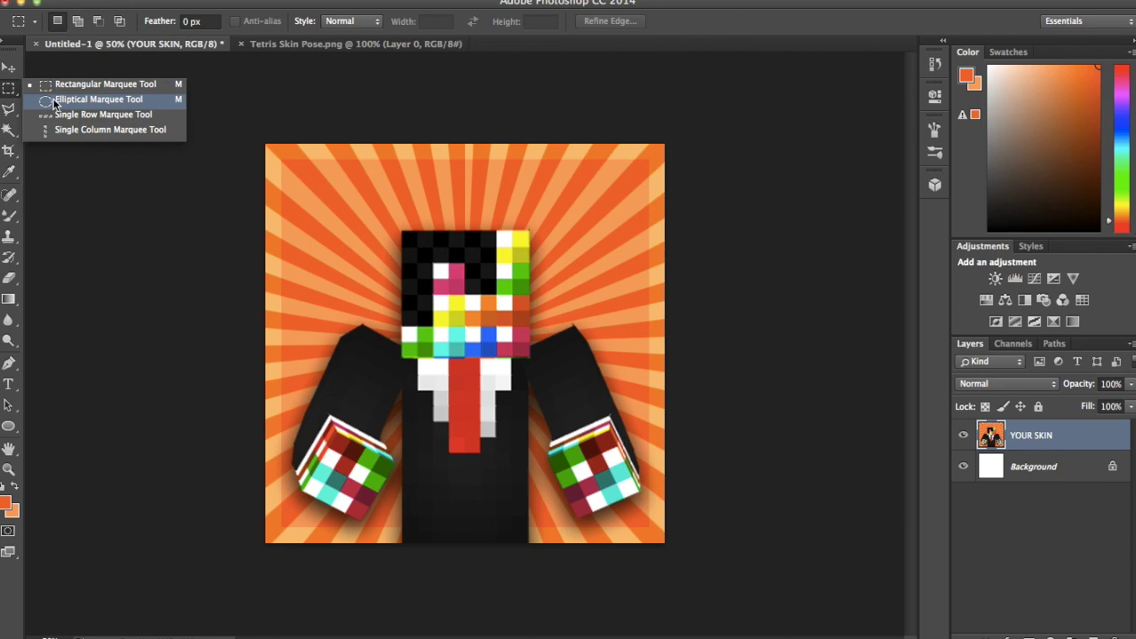
Draw an elliptical marquee over the lower half of the image, then invert the selection.
click(56, 99)
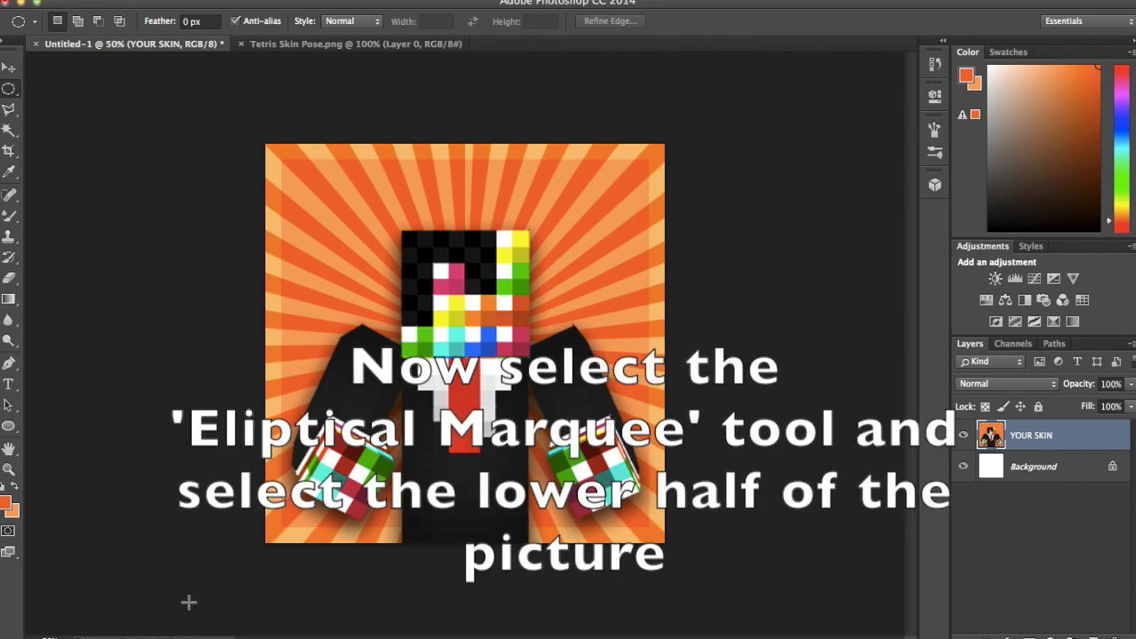
mouse_move(186, 608)
mouse_down()
mouse_move(702, 444)
mouse_move(754, 390)
mouse_move(769, 292)
mouse_move(767, 314)
mouse_up()
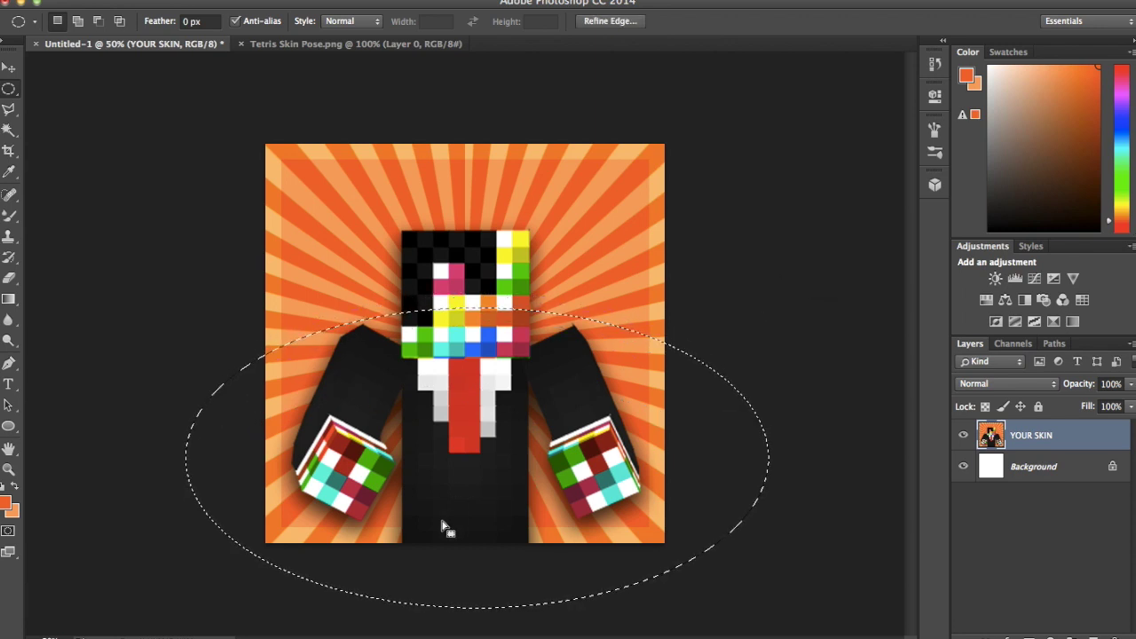
click(329, 1)
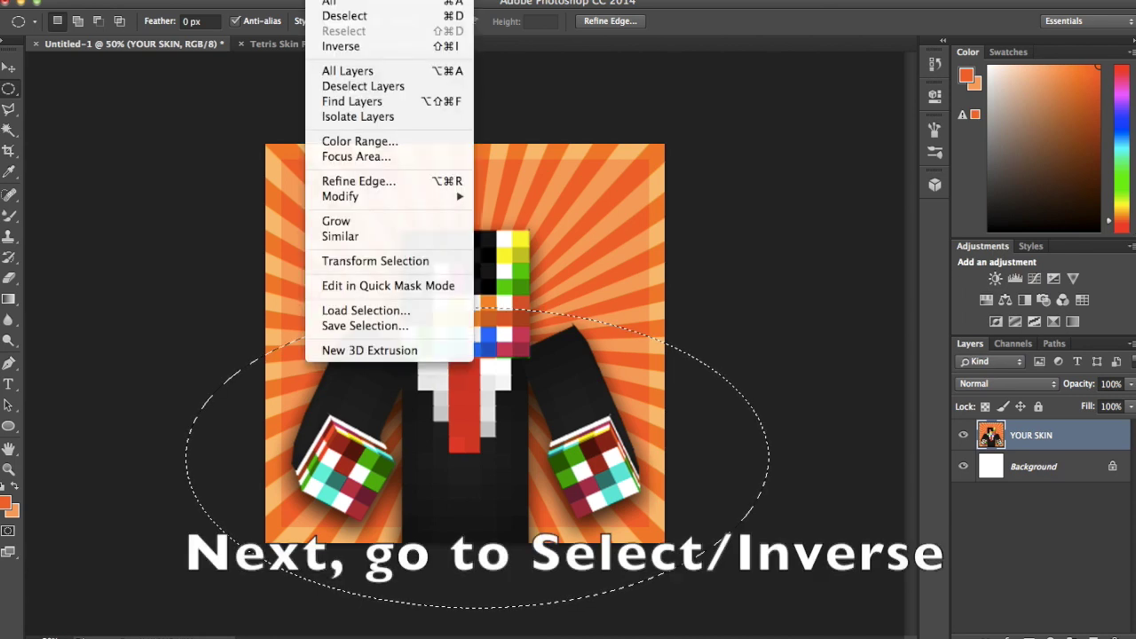
click(336, 46)
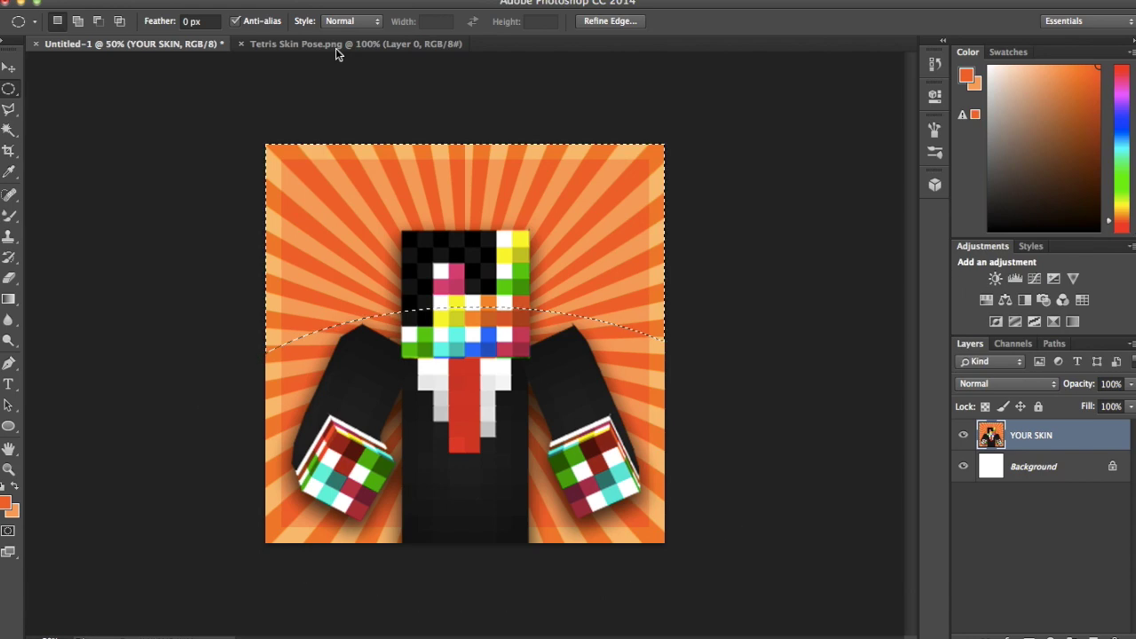
Raise Brightness to 62 on the selected upper area, then deselect.
click(203, 1)
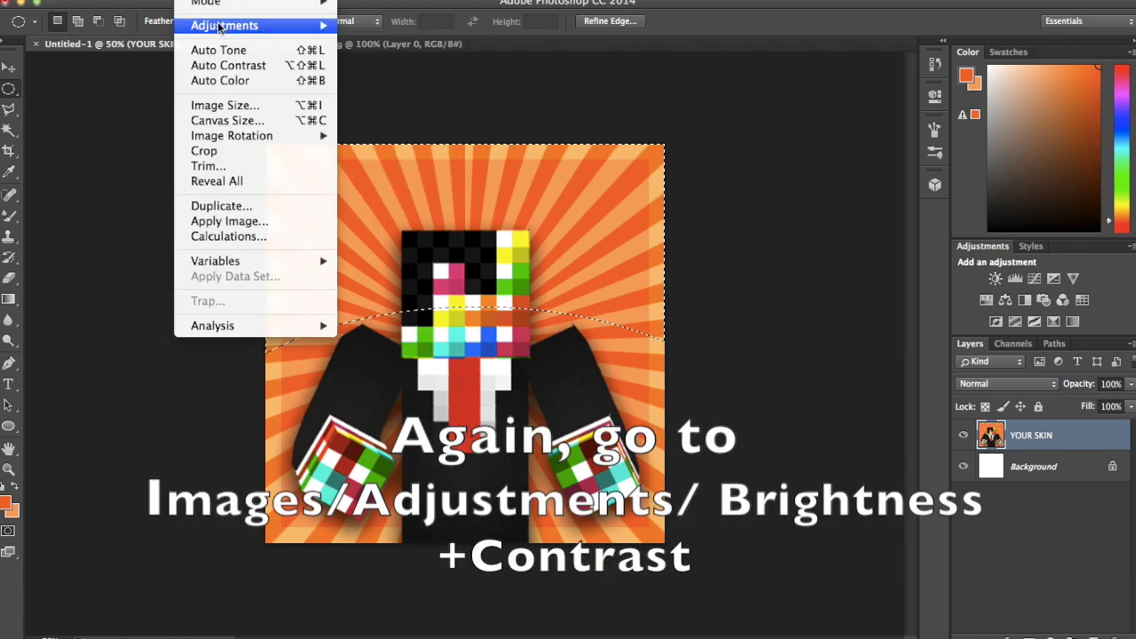
mouse_move(225, 24)
click(355, 25)
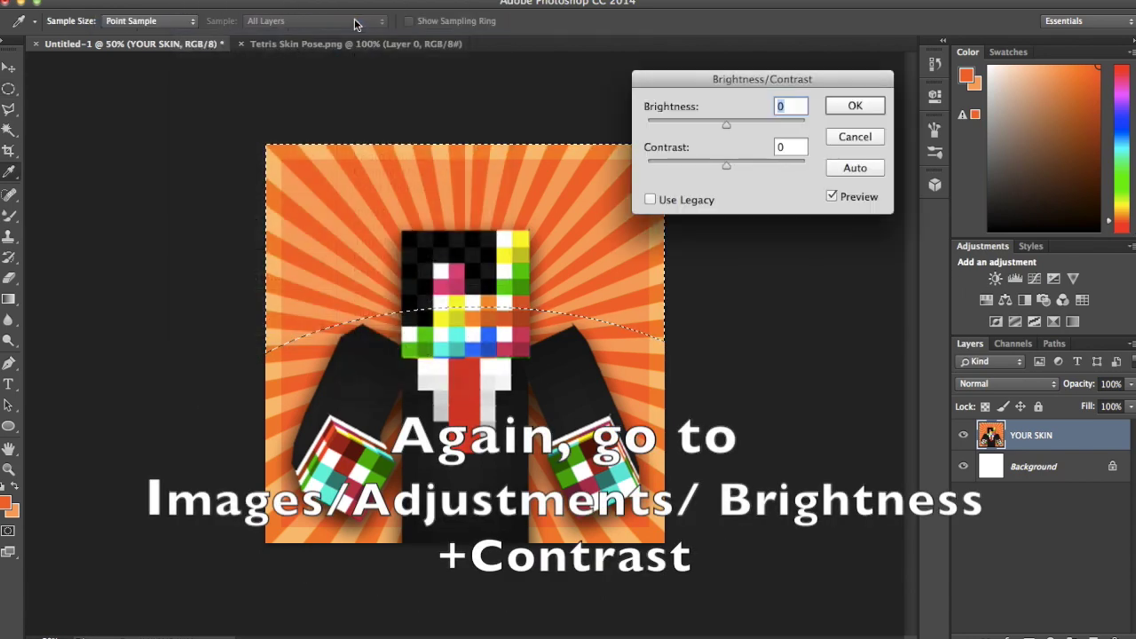
drag(727, 126, 759, 135)
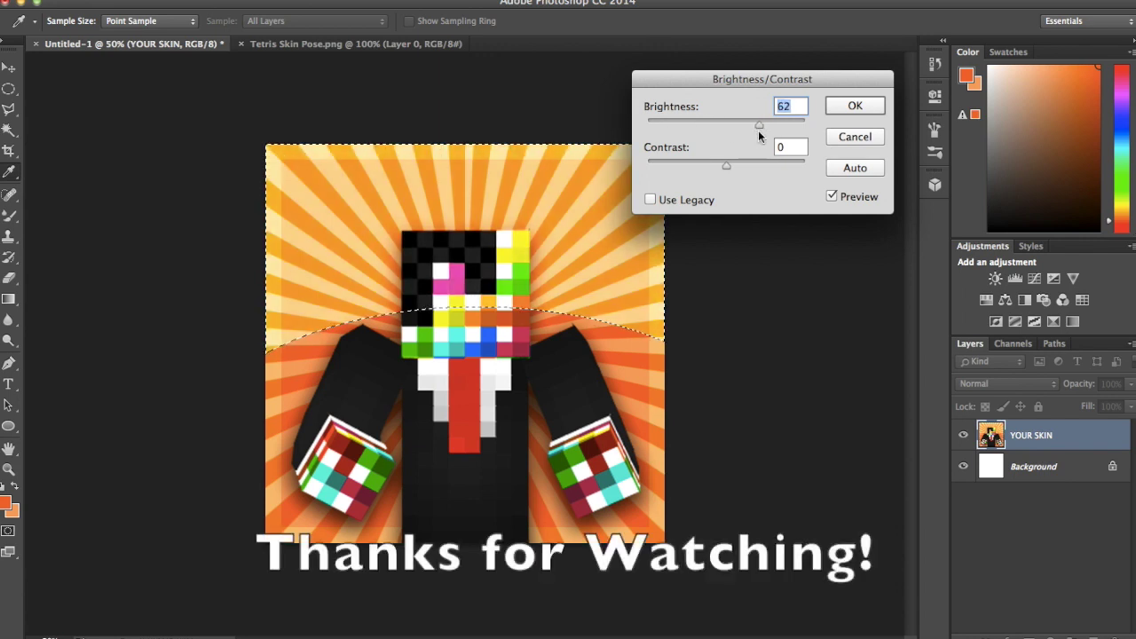
click(848, 105)
key(m)
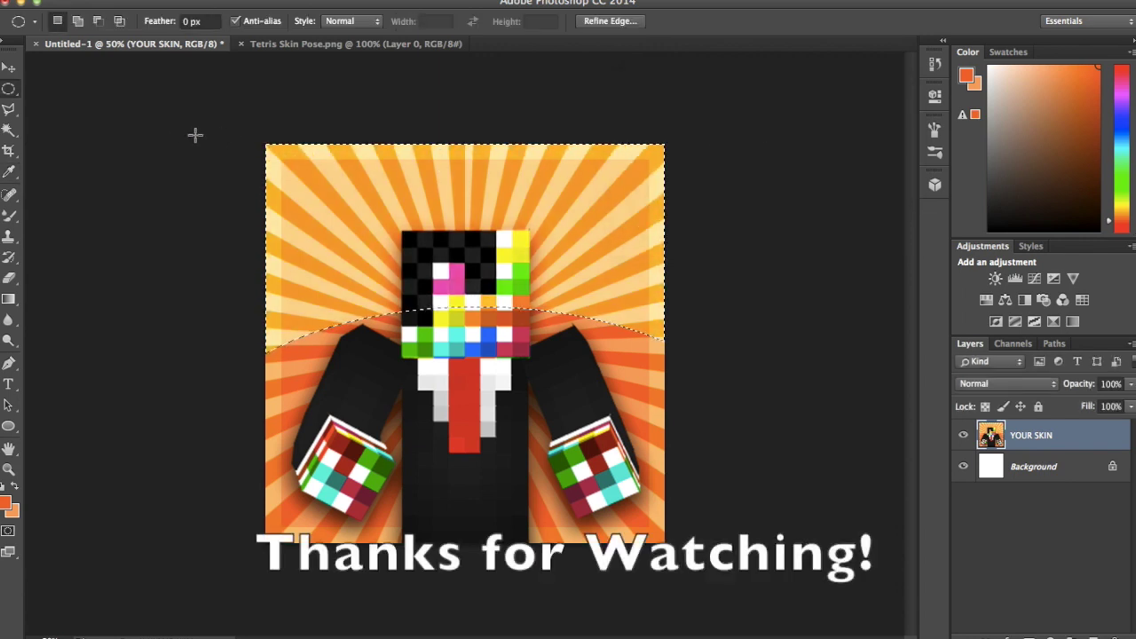
key(ctrl+d)
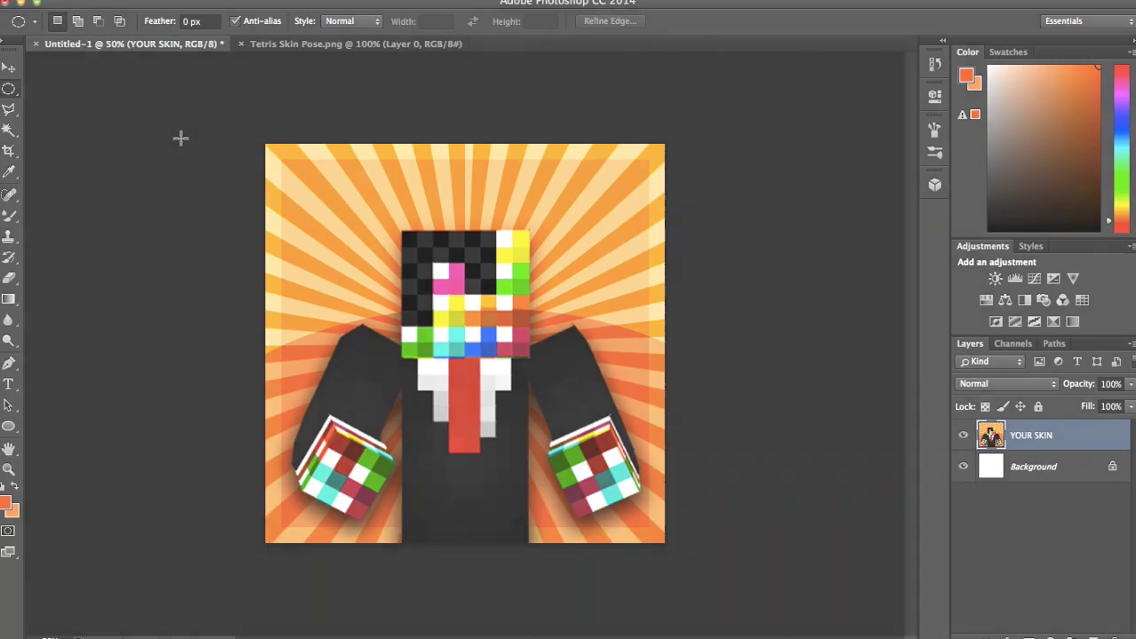